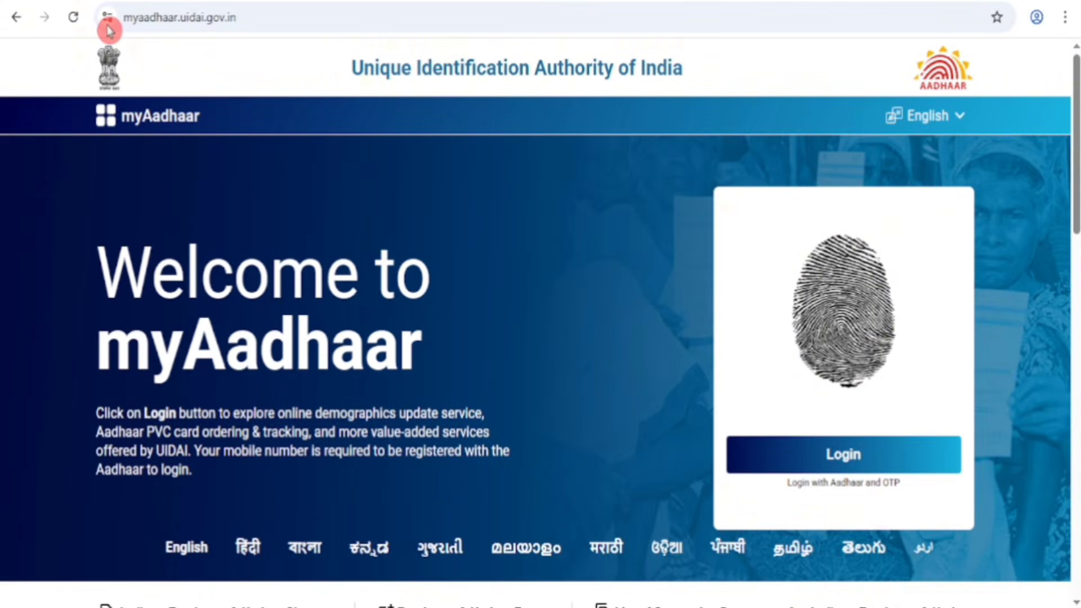
- Open the myAadhaar portal from the search results and go to its OTP login page
{"action": "key", "text": "alt+Left"}
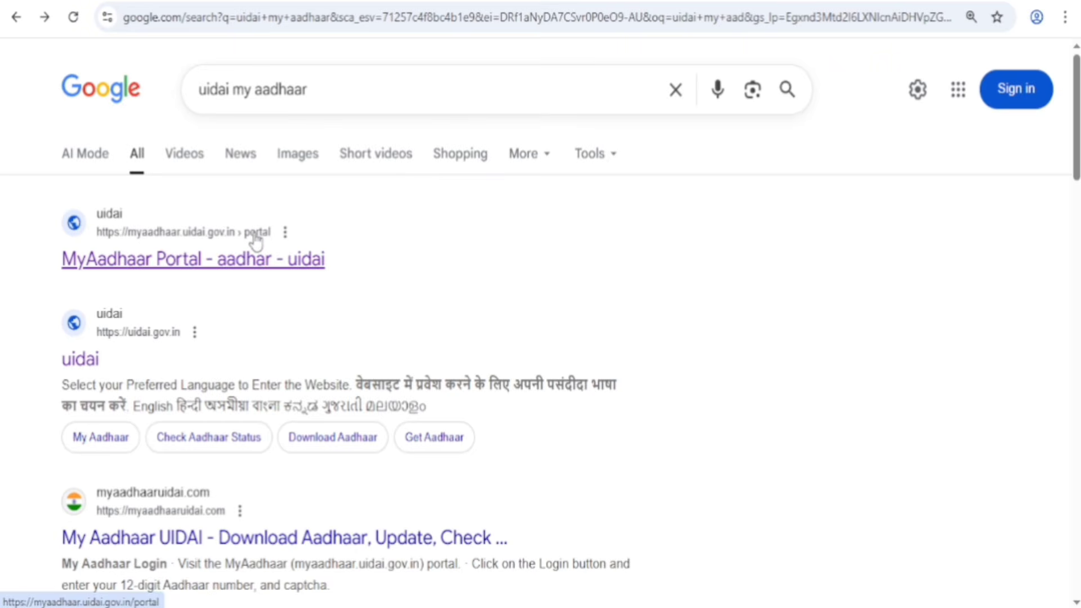
{"action": "left_click", "coordinate": [243, 260]}
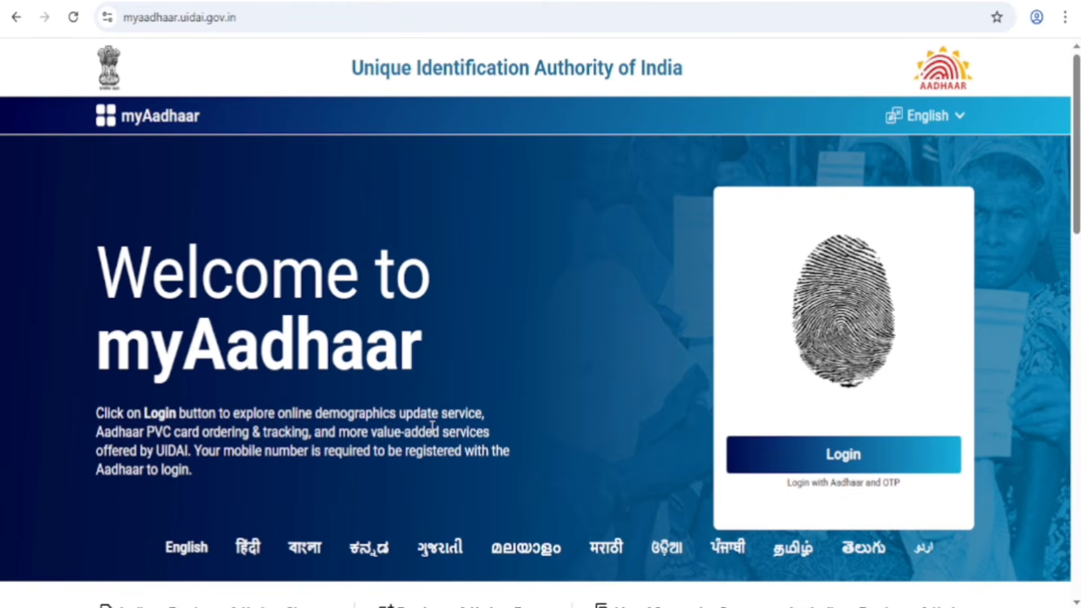
{"action": "left_click", "coordinate": [466, 324]}
{"action": "left_click", "coordinate": [835, 459]}
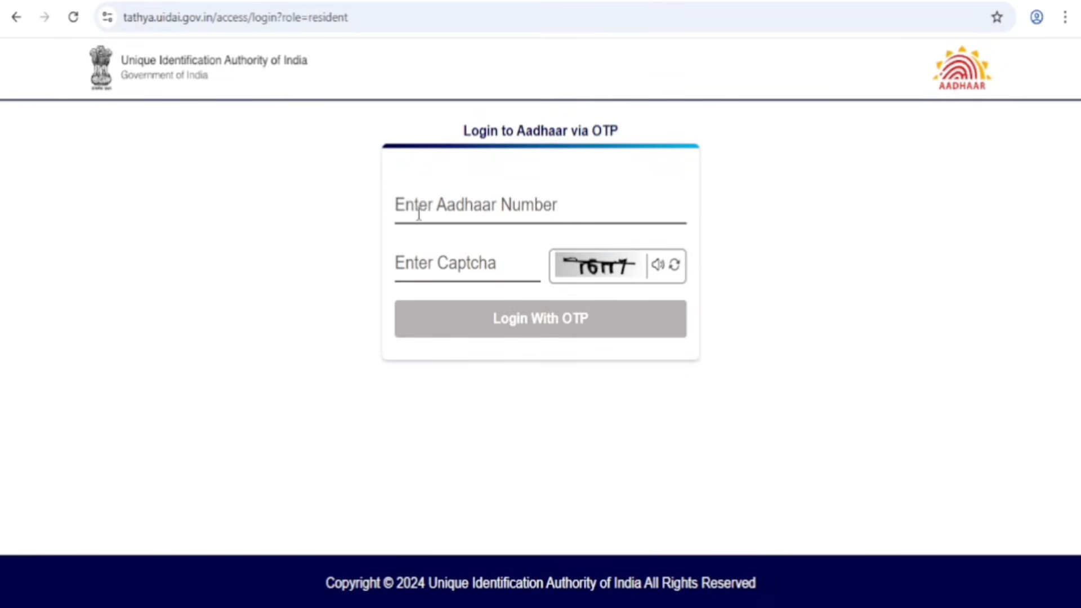
- Log in with the Aadhaar number, captcha and pasted one-time password to reach the dashboard
{"action": "left_click", "coordinate": [387, 217]}
{"action": "left_click", "coordinate": [396, 266]}
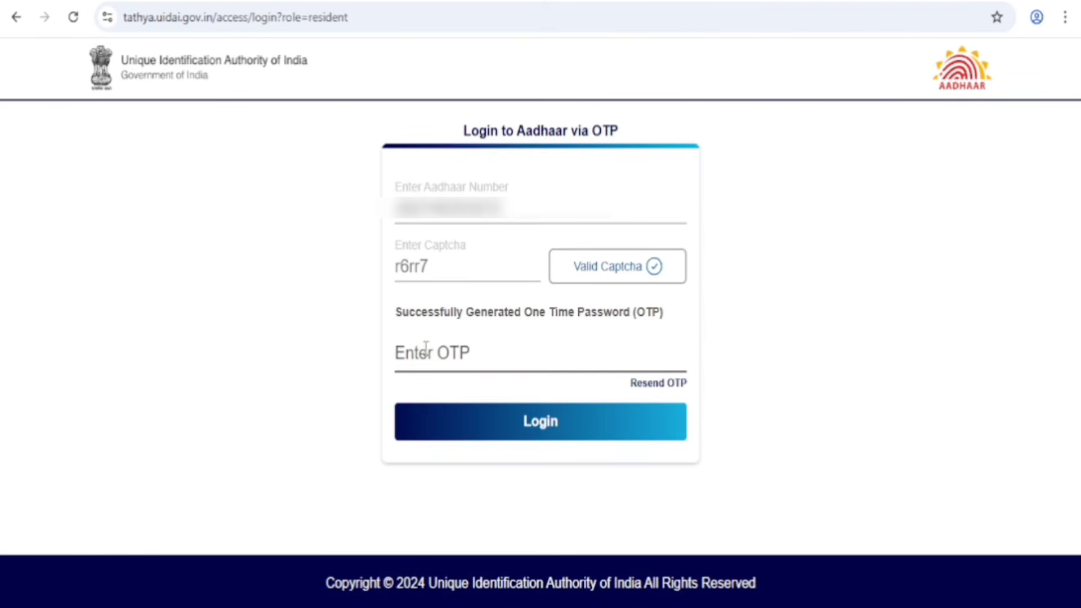
{"action": "left_click", "coordinate": [489, 369]}
{"action": "key", "text": "ctrl+v"}
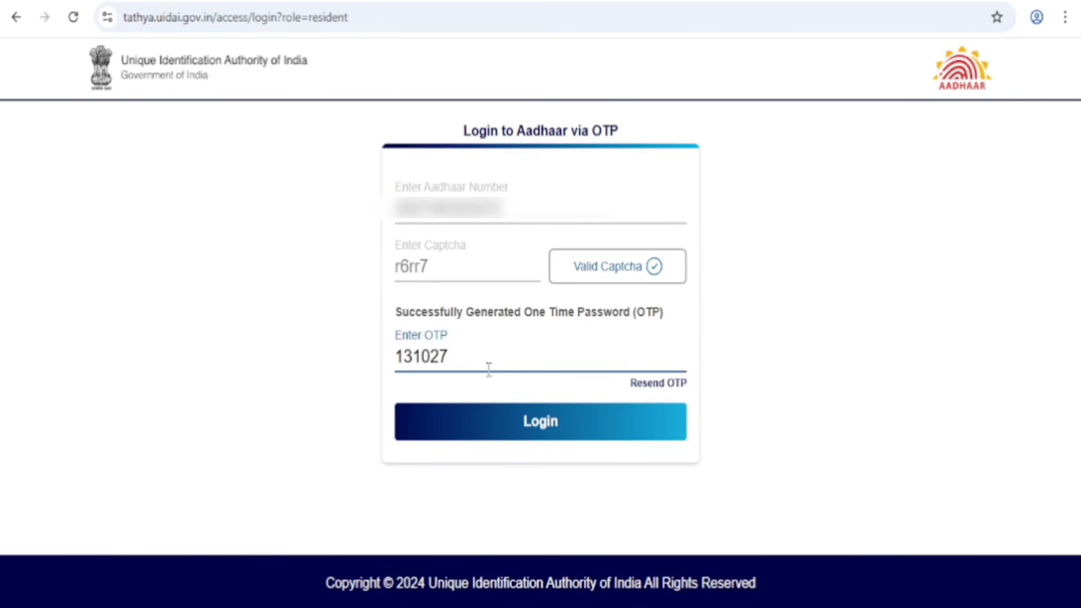
{"action": "left_click", "coordinate": [544, 434]}
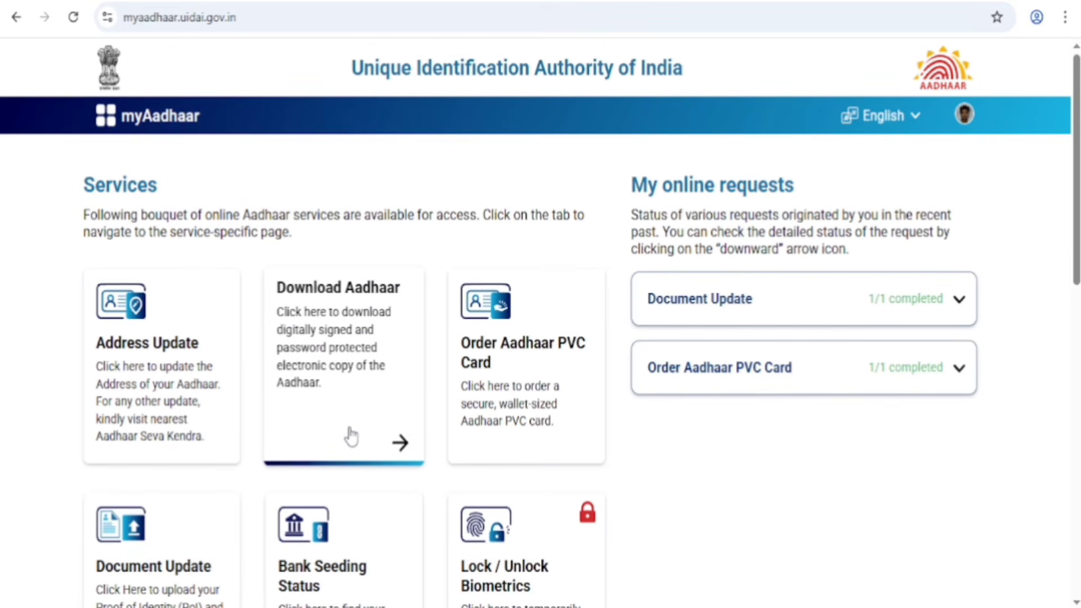
- Choose the Address Update service, then 'Update Address Using Your Documents'
{"action": "left_click", "coordinate": [169, 296]}
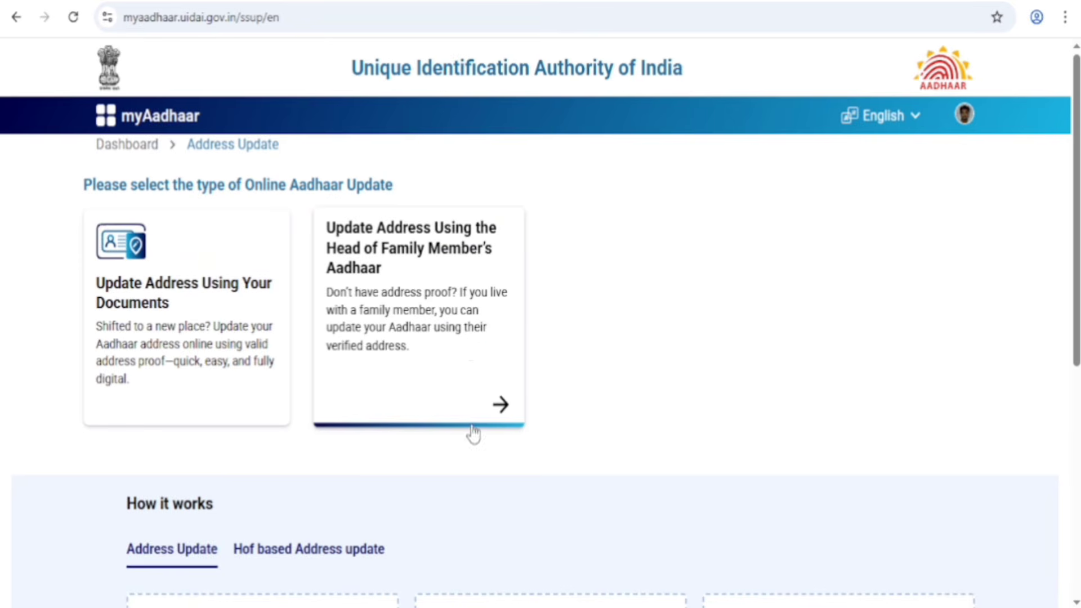
{"action": "left_click", "coordinate": [271, 479]}
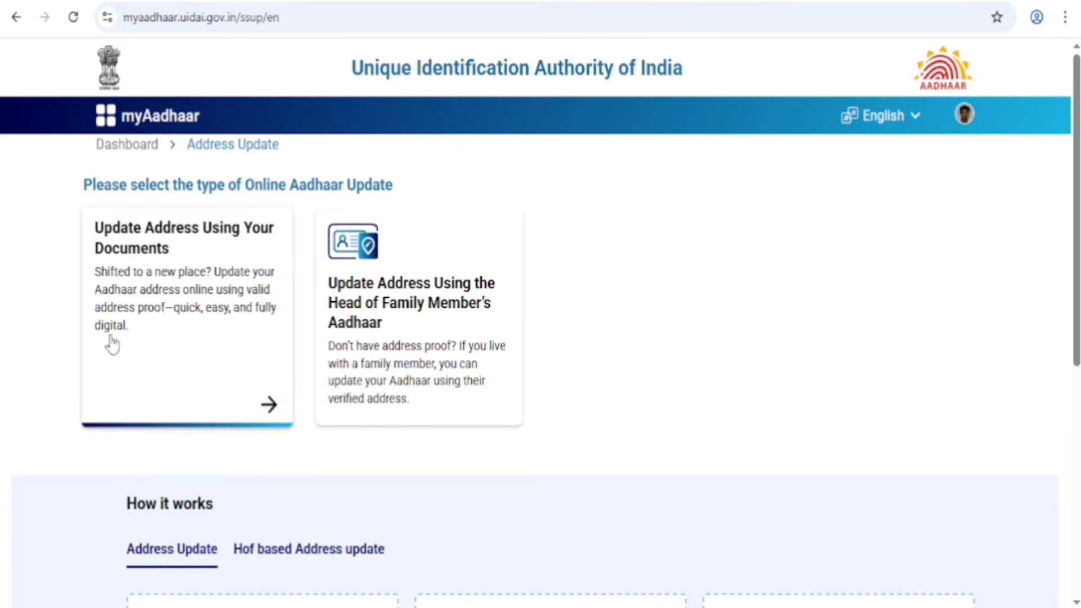
{"action": "left_click", "coordinate": [189, 363]}
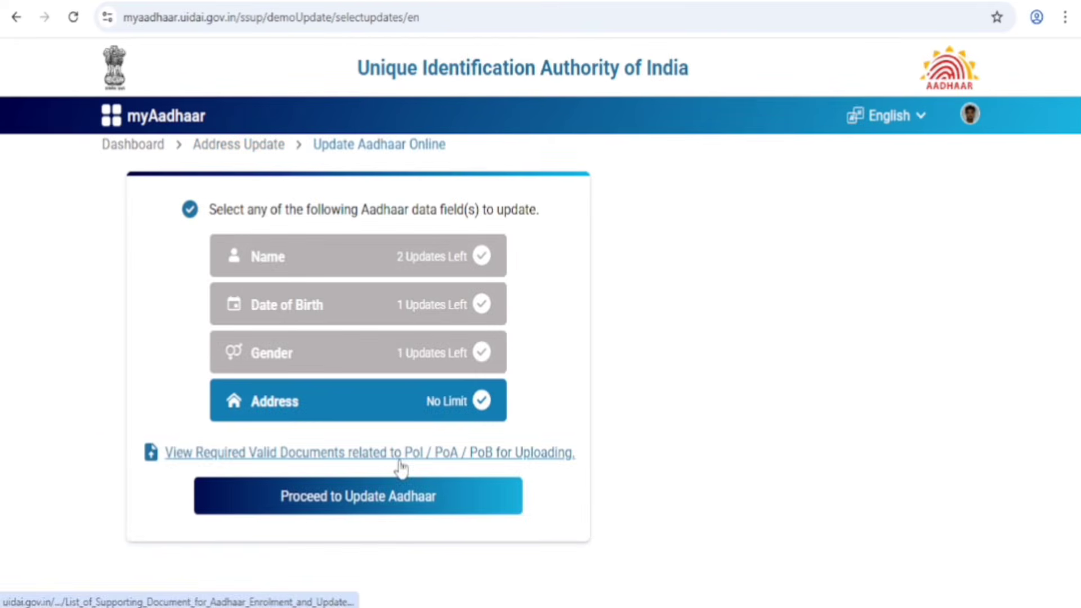
- Select Address as the field to update and proceed to the address update form
{"action": "left_click", "coordinate": [573, 153]}
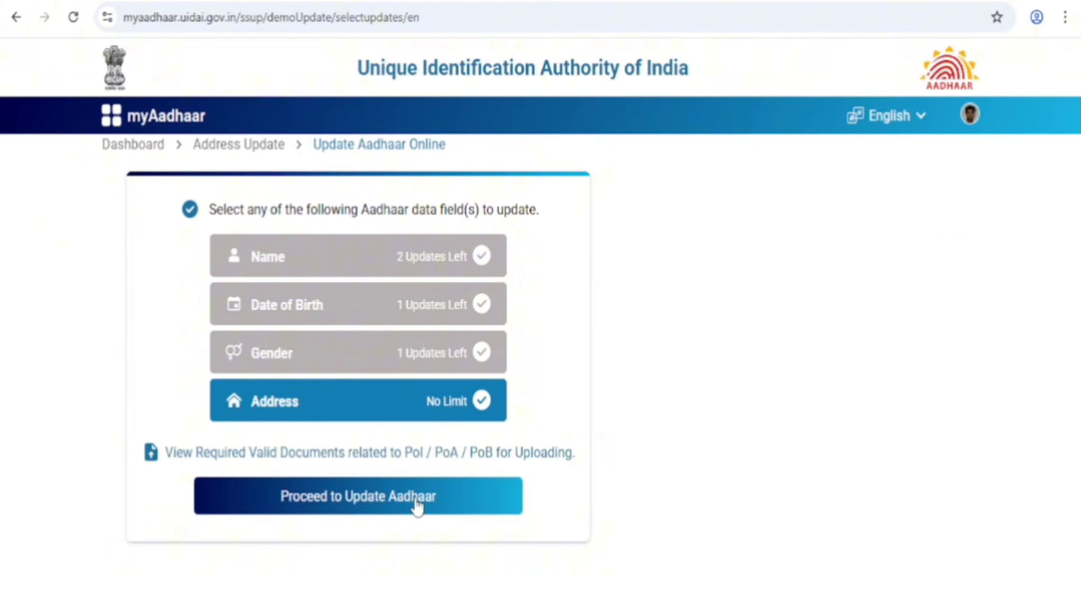
{"action": "left_click", "coordinate": [417, 505]}
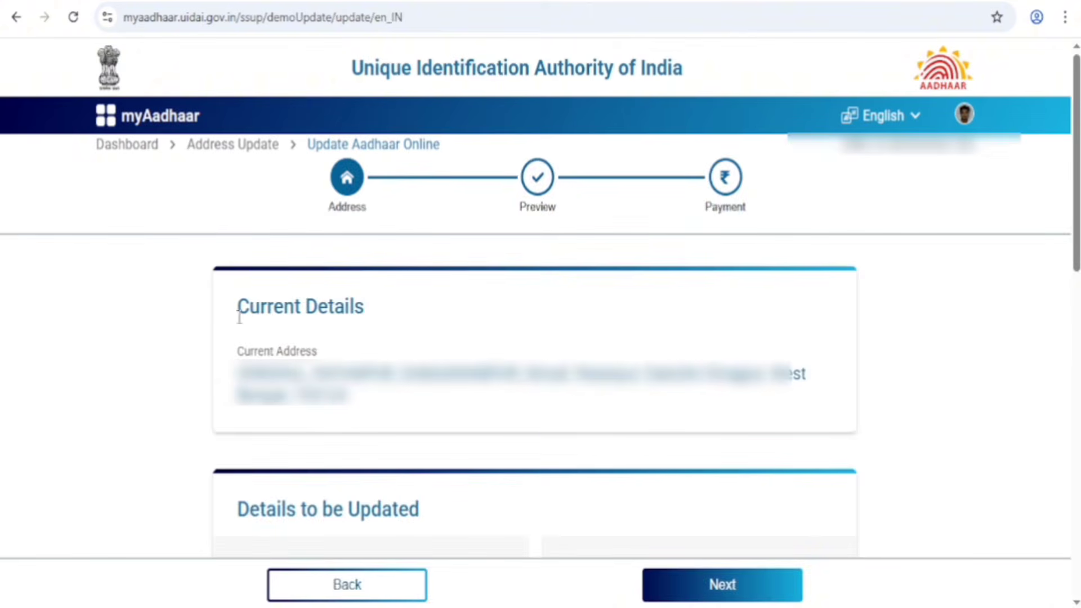
{"action": "left_click_drag", "start_coordinate": [348, 388], "coordinate": [354, 406]}
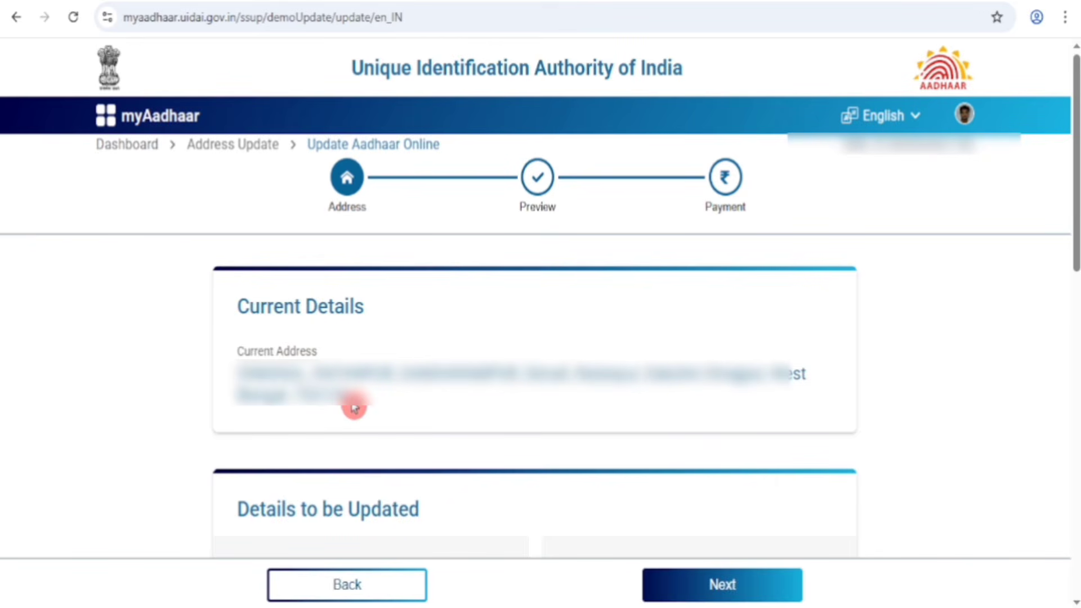
{"action": "mouse_move", "coordinate": [354, 406]}
{"action": "left_mouse_down"}
{"action": "mouse_move", "coordinate": [235, 370]}
{"action": "mouse_move", "coordinate": [370, 385]}
{"action": "left_mouse_up"}
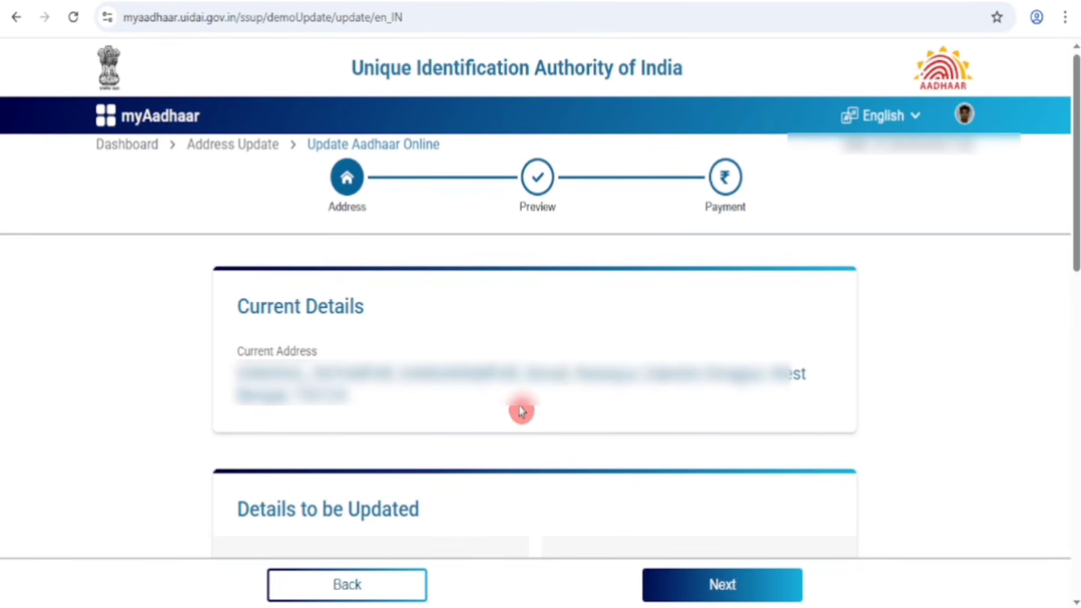
{"action": "scroll", "coordinate": [521, 412], "scroll_direction": "down", "scroll_amount": 6}
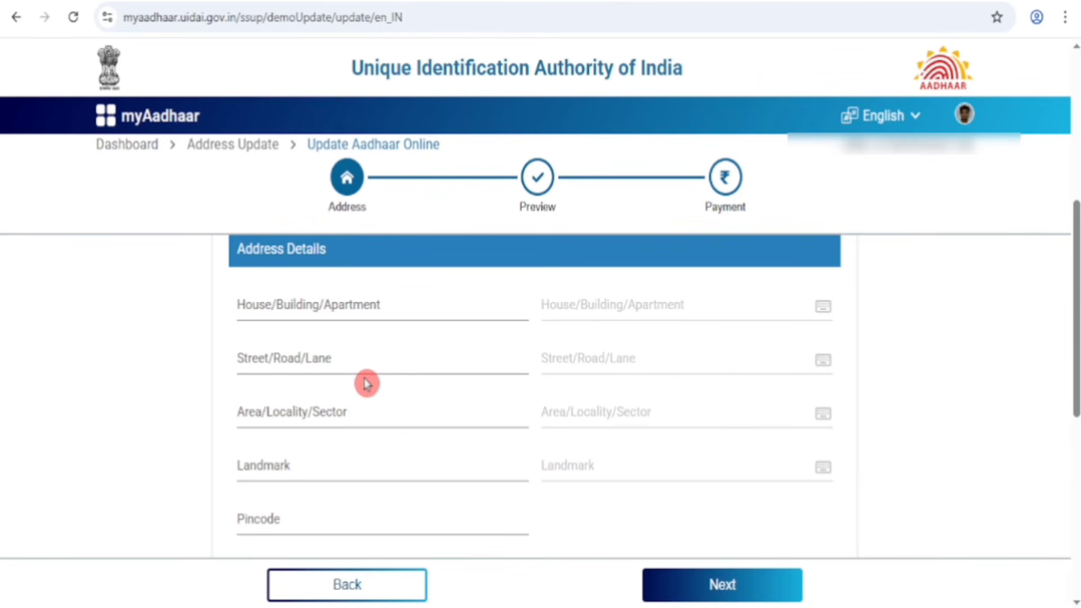
- Enter pincode 110001 and set the district to Dakshin Dinajpur
{"action": "left_click", "coordinate": [255, 526]}
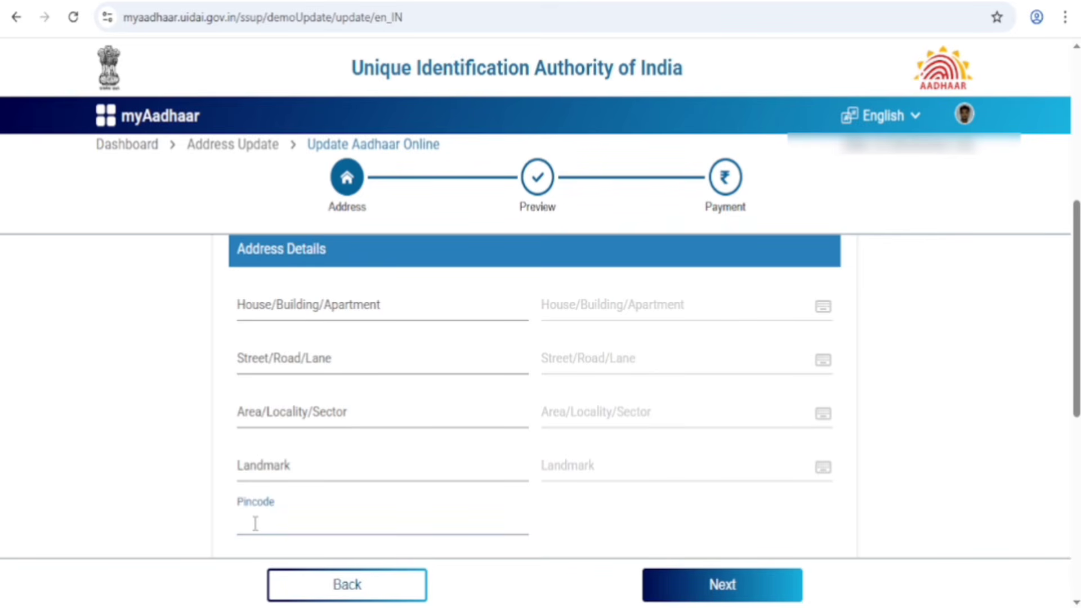
{"action": "type", "text": "110001"}
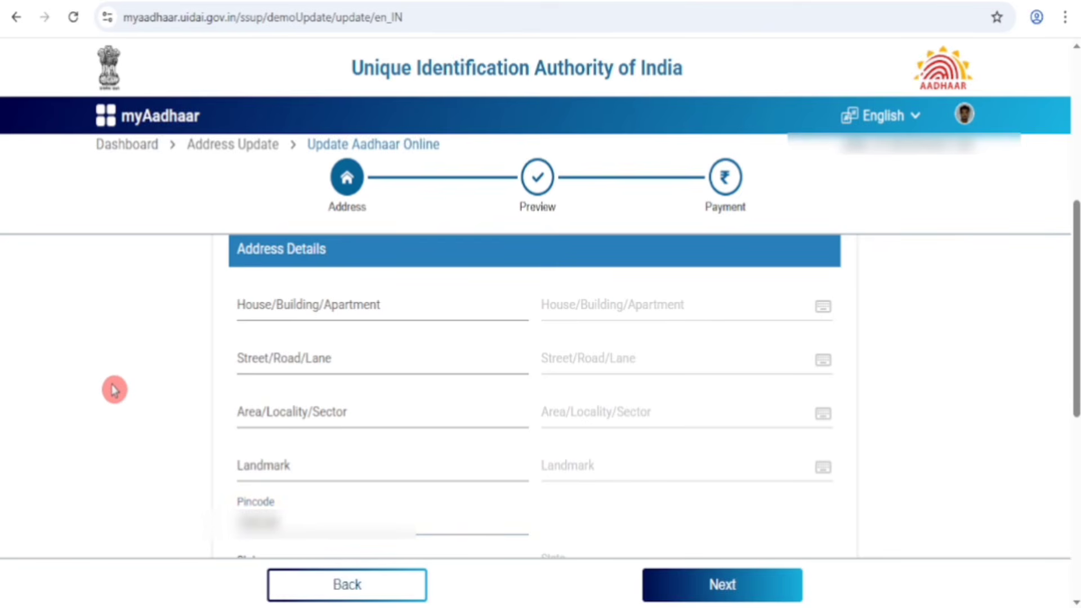
{"action": "scroll", "coordinate": [388, 442], "scroll_direction": "down", "scroll_amount": 5}
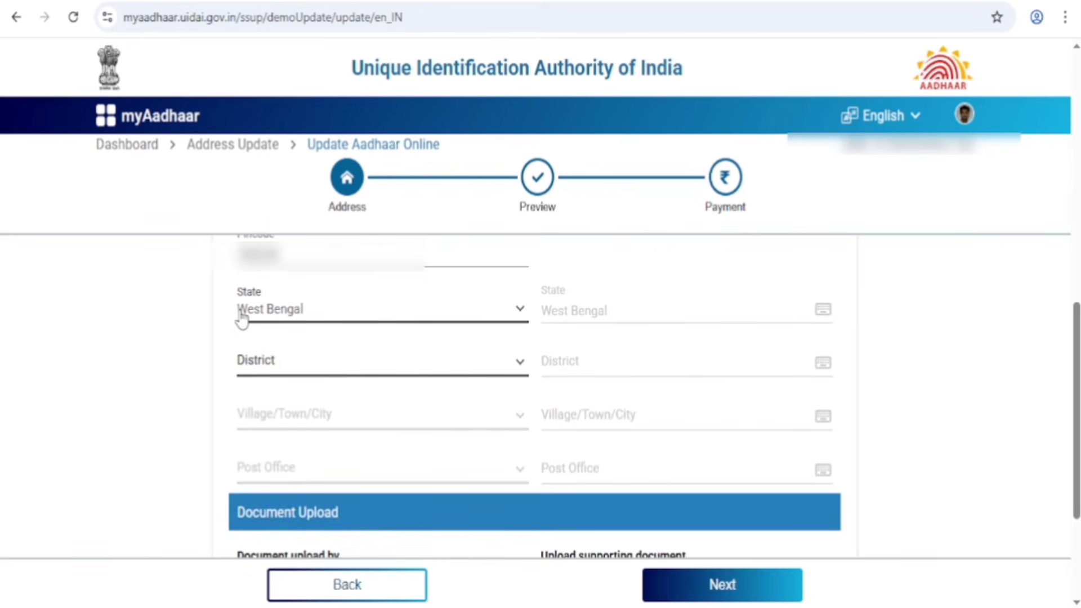
{"action": "left_click", "coordinate": [292, 374]}
{"action": "left_click", "coordinate": [299, 401]}
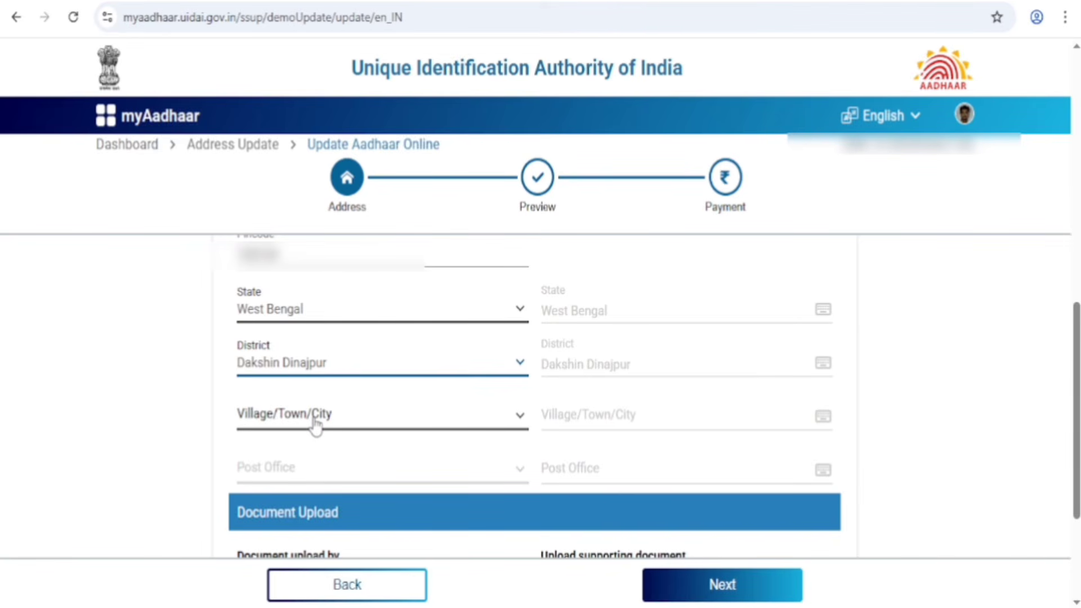
- Pick the village from the Village/Town/City list and confirm Ratanpur as the Post Office
{"action": "left_click", "coordinate": [308, 419]}
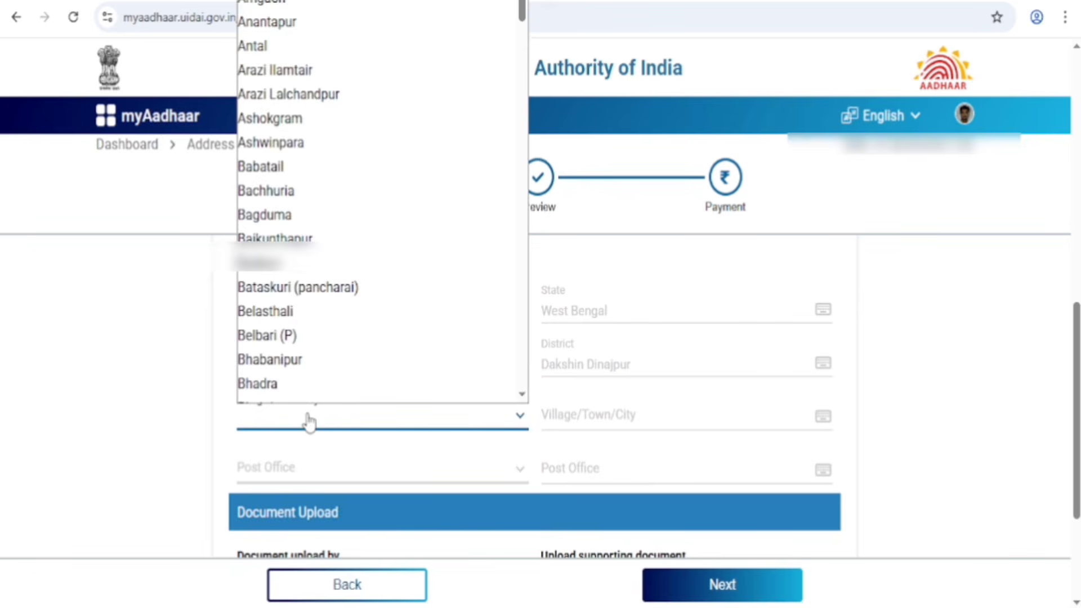
{"action": "scroll", "coordinate": [304, 374], "scroll_direction": "down", "scroll_amount": 1}
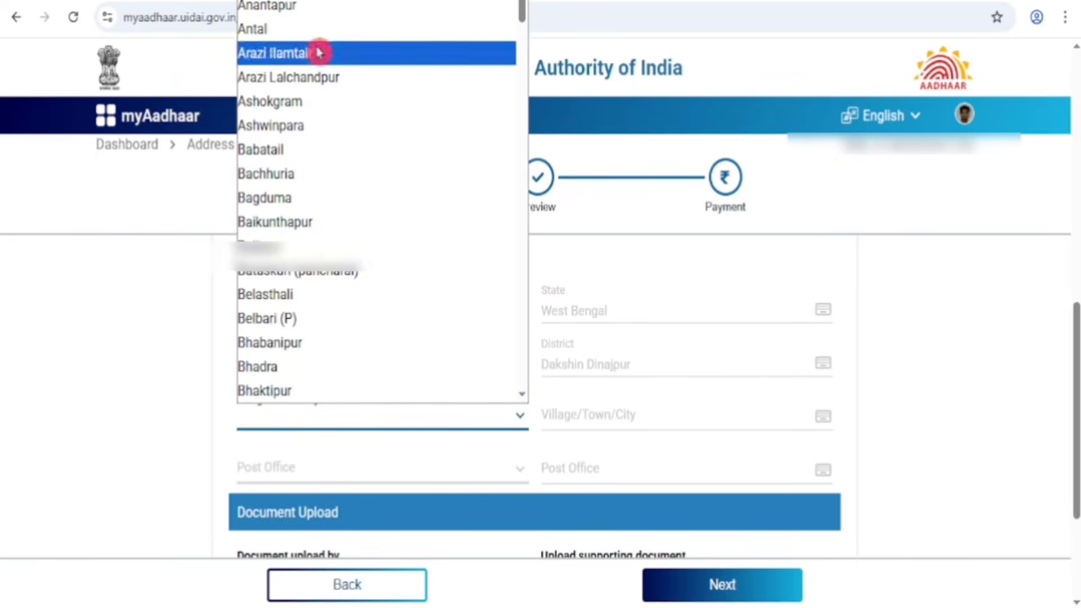
{"action": "scroll", "coordinate": [322, 341], "scroll_direction": "down", "scroll_amount": 5}
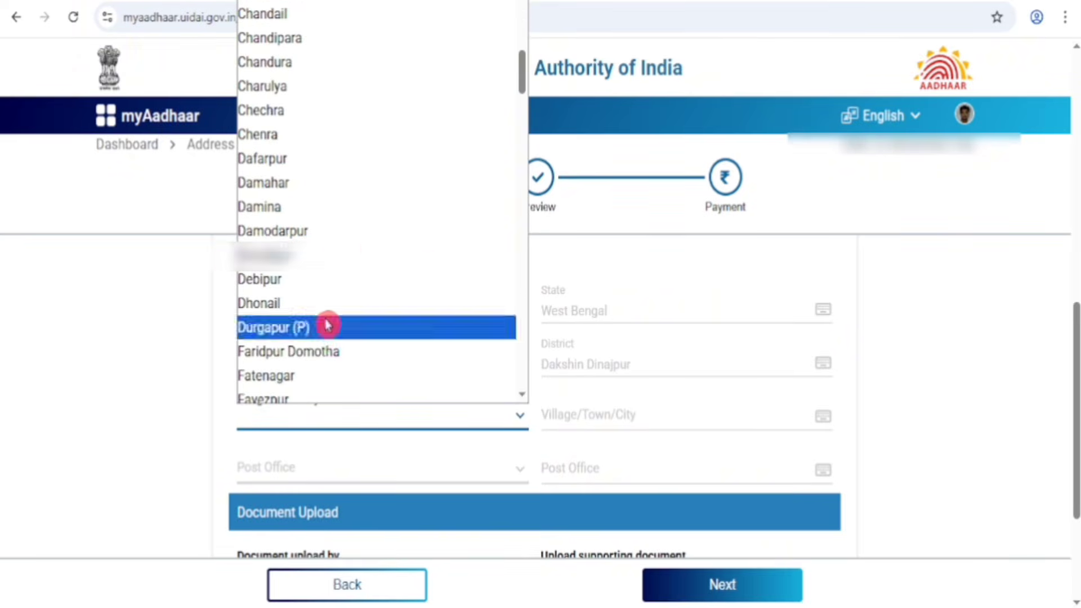
{"action": "left_click", "coordinate": [344, 231]}
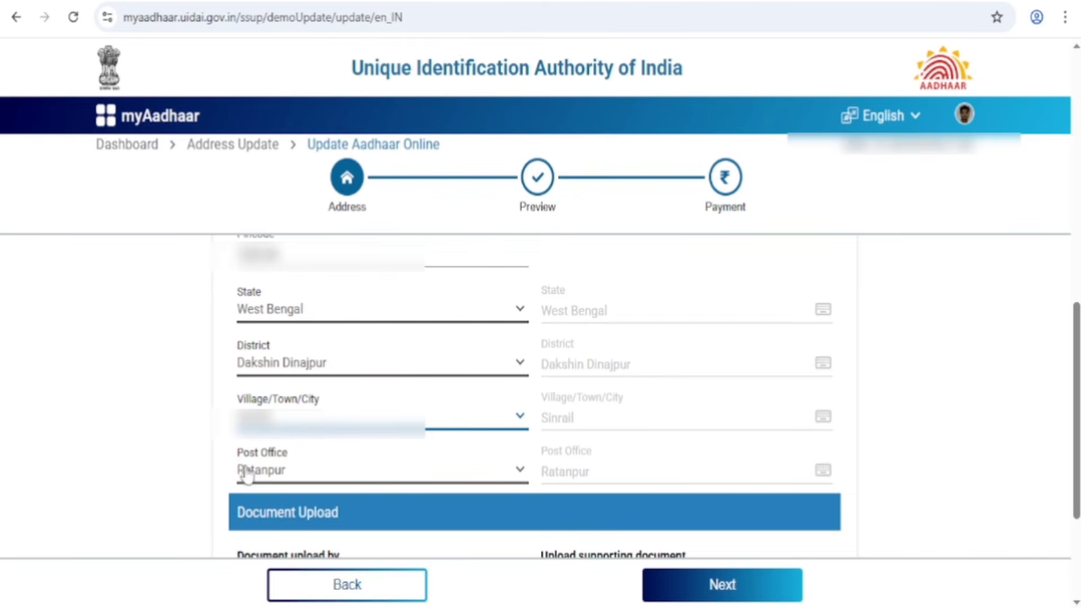
{"action": "left_click", "coordinate": [307, 460]}
{"action": "left_click", "coordinate": [260, 483]}
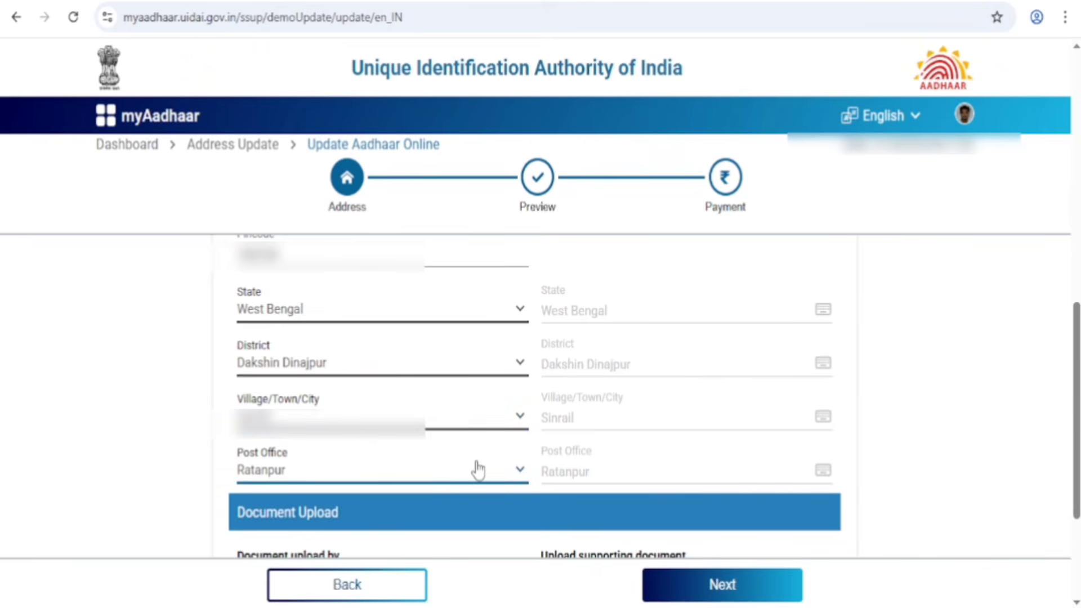
{"action": "scroll", "coordinate": [490, 542], "scroll_direction": "up", "scroll_amount": 1}
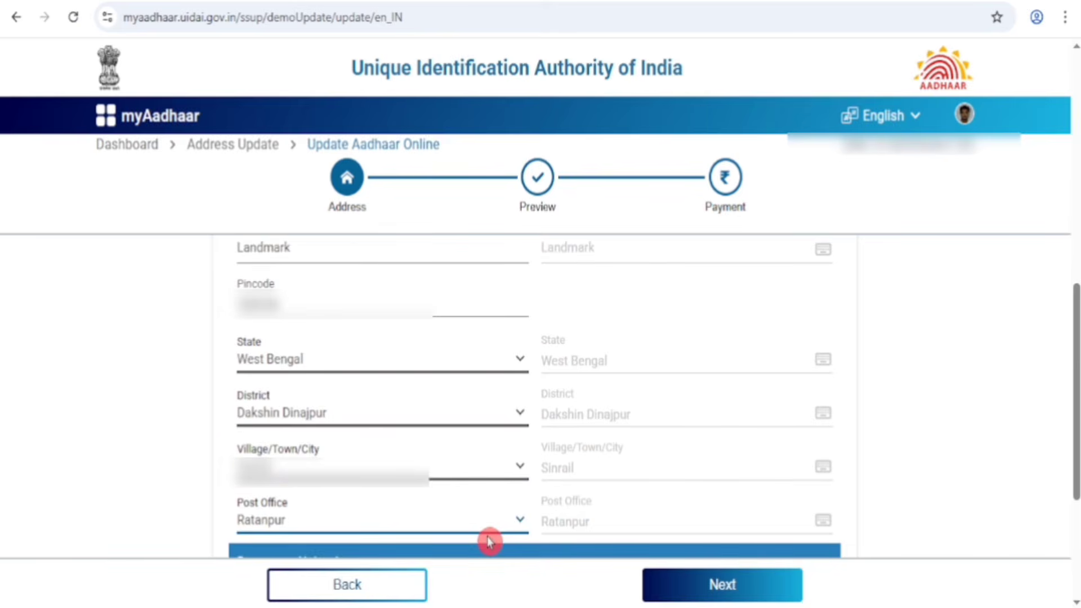
- In Address Details, paste 'Ratanpur, Ratanpur, Gangarampur' into the Area/Locality/Sector field
{"action": "scroll", "coordinate": [473, 465], "scroll_direction": "up", "scroll_amount": 5}
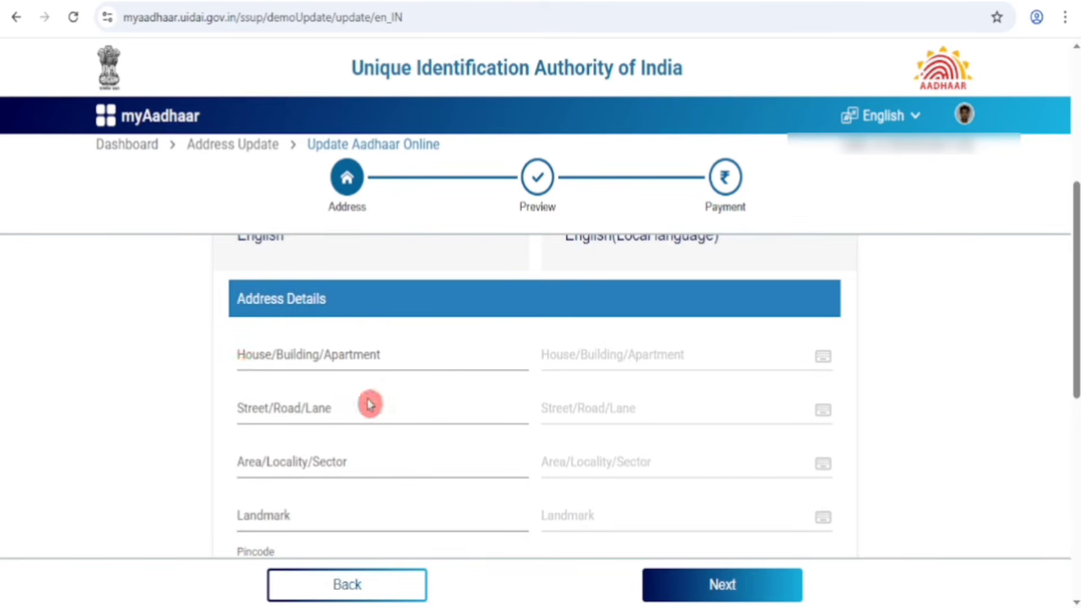
{"action": "left_click", "coordinate": [239, 415]}
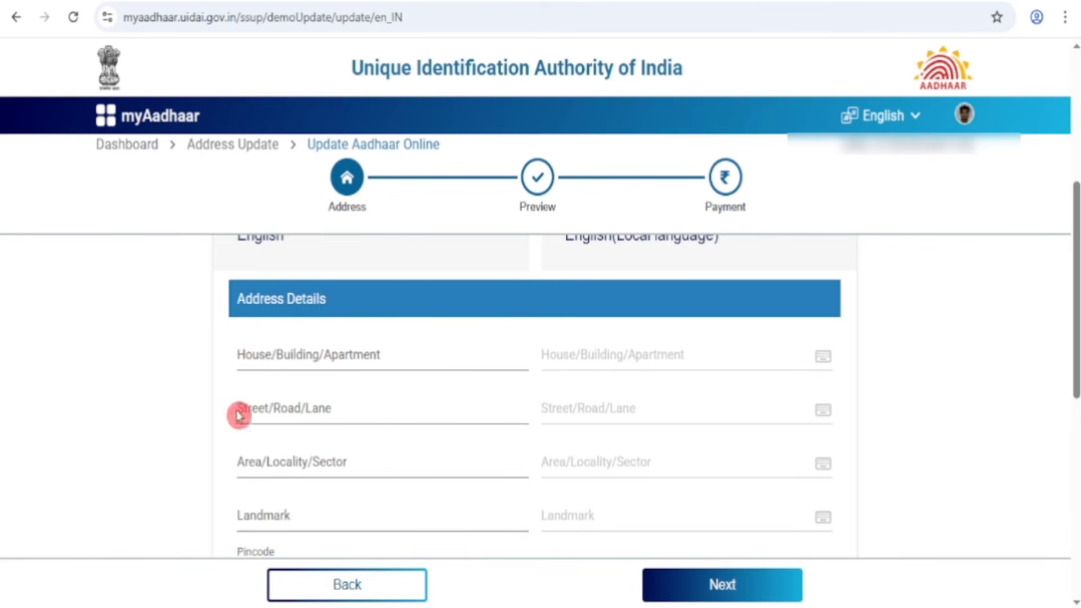
{"action": "left_click", "coordinate": [411, 399]}
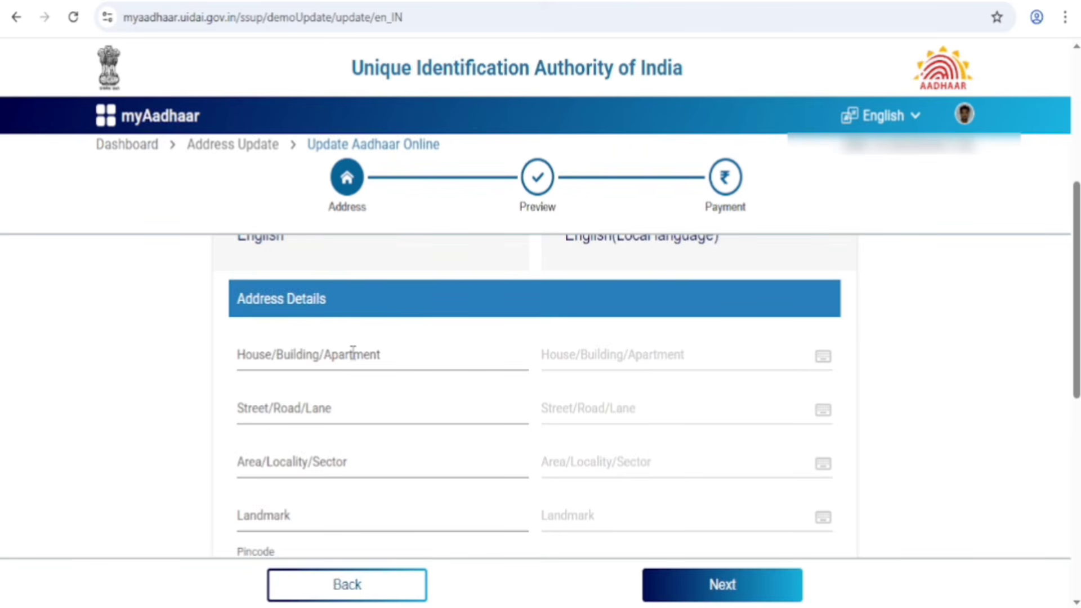
{"action": "left_click", "coordinate": [237, 423]}
{"action": "left_click", "coordinate": [237, 467]}
{"action": "left_click", "coordinate": [317, 516]}
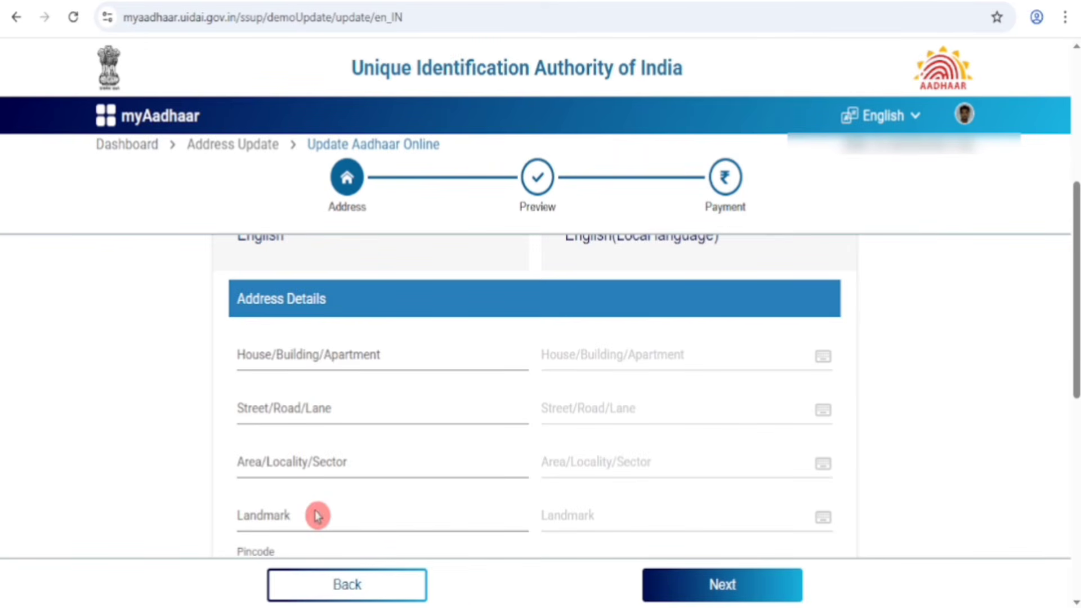
{"action": "left_click", "coordinate": [302, 353]}
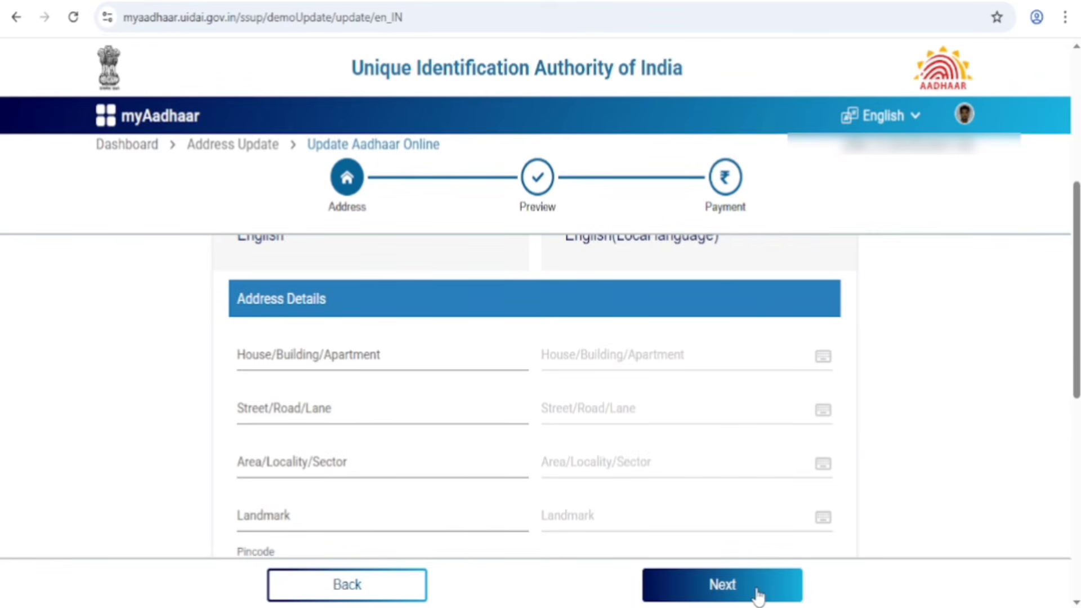
{"action": "left_click", "coordinate": [236, 473]}
{"action": "left_click", "coordinate": [329, 461]}
{"action": "type", "text": "Ratanpur, Ratanpur, Gangarampur"}
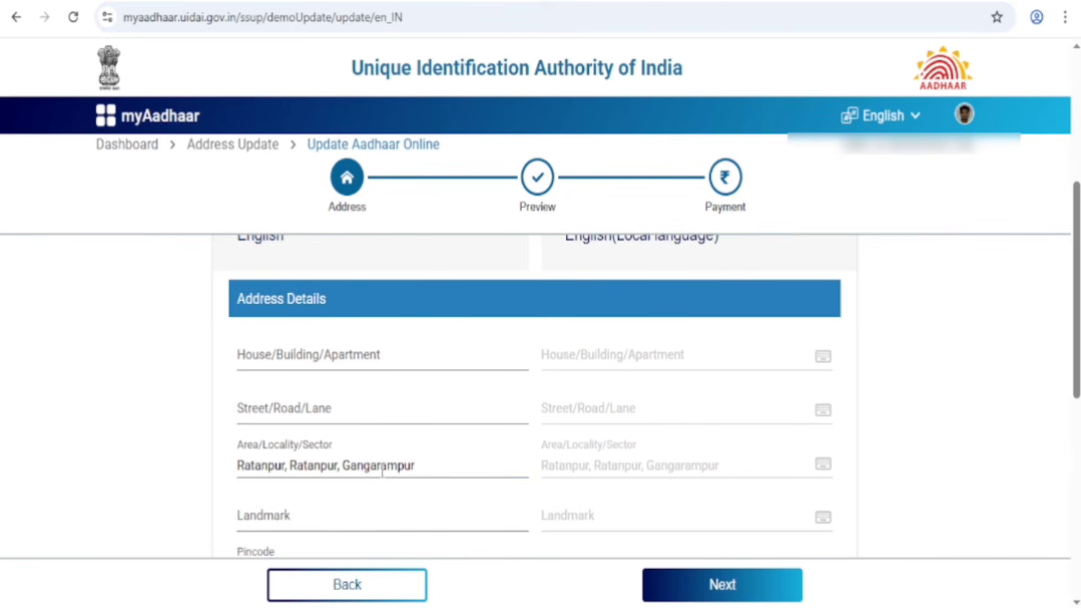
{"action": "left_click", "coordinate": [230, 481]}
- Select Manual Upload for the proof document and accept the Document Quality Specification
{"action": "scroll", "coordinate": [424, 471], "scroll_direction": "down", "scroll_amount": 8}
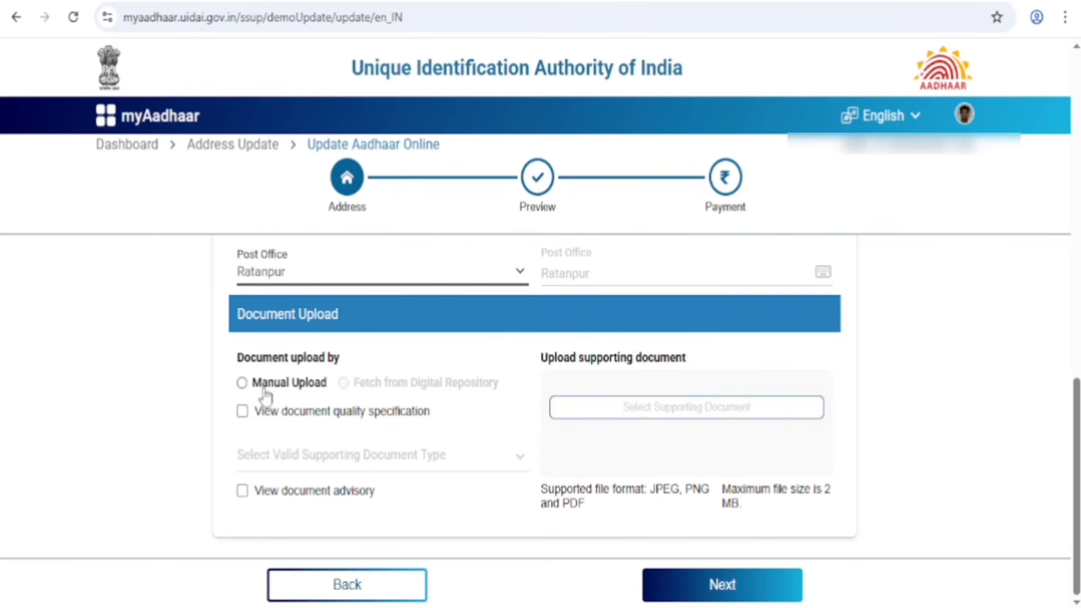
{"action": "left_click", "coordinate": [244, 387]}
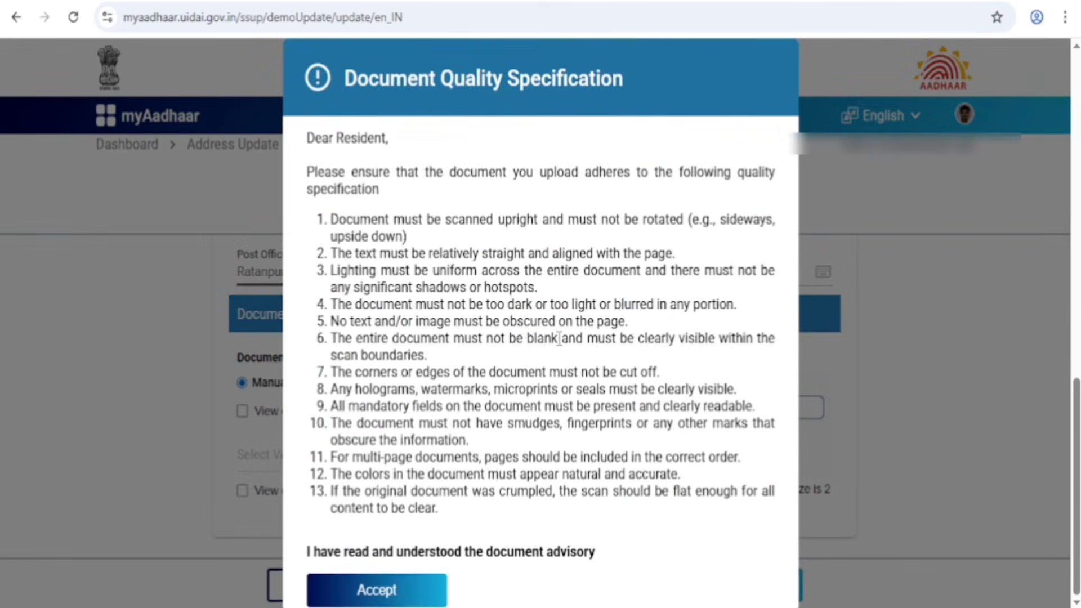
{"action": "left_click", "coordinate": [410, 579]}
{"action": "left_click", "coordinate": [392, 593]}
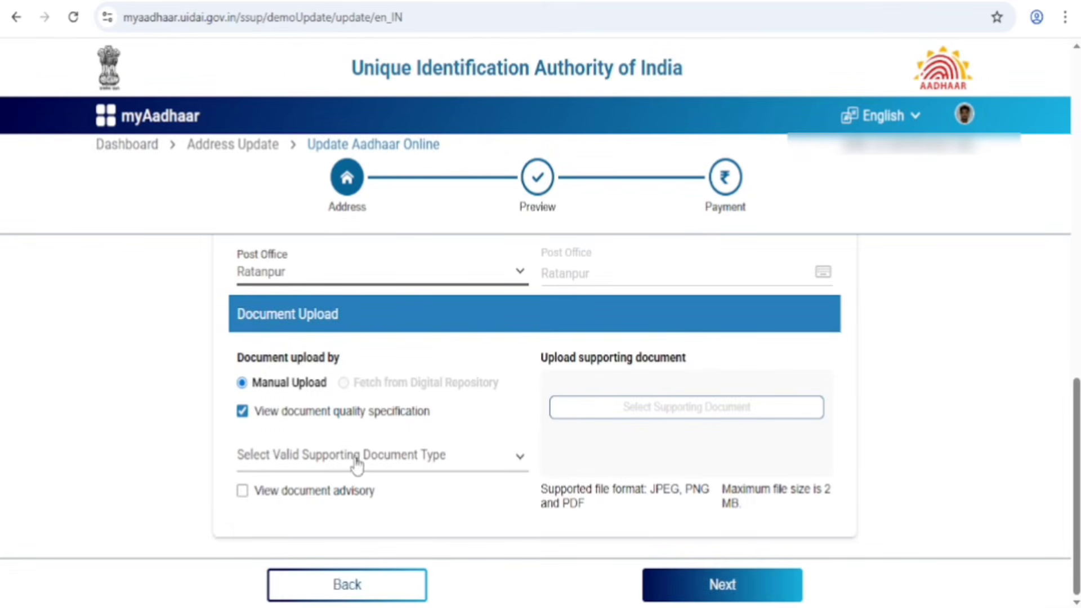
- Choose Ration / PDS Photograph Card / e-Ration Card as the supporting document and accept its advisory
{"action": "left_click", "coordinate": [440, 466]}
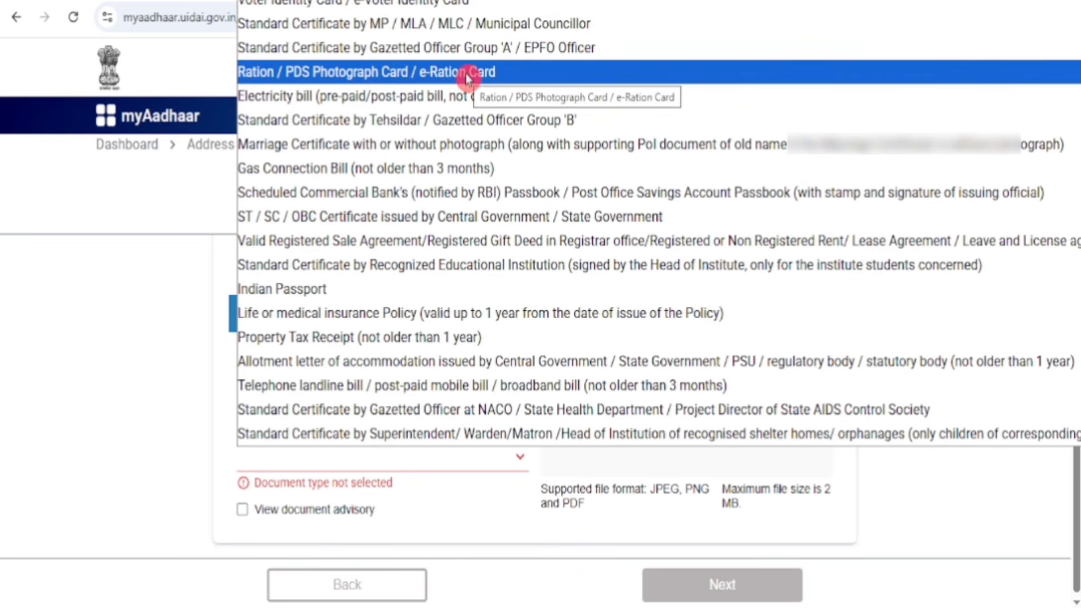
{"action": "left_click", "coordinate": [345, 73]}
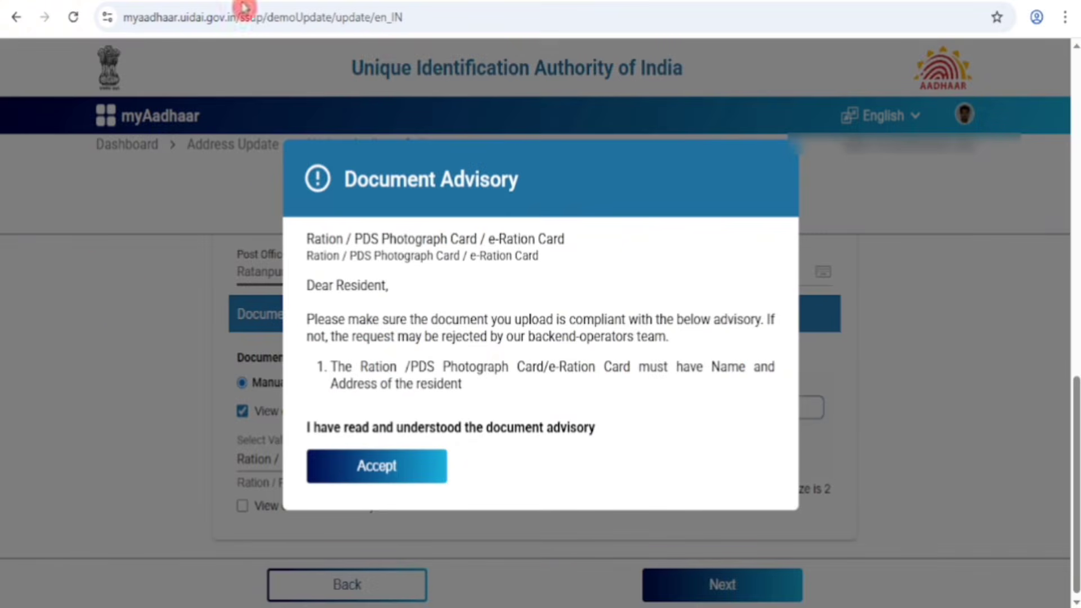
{"action": "left_click", "coordinate": [378, 467]}
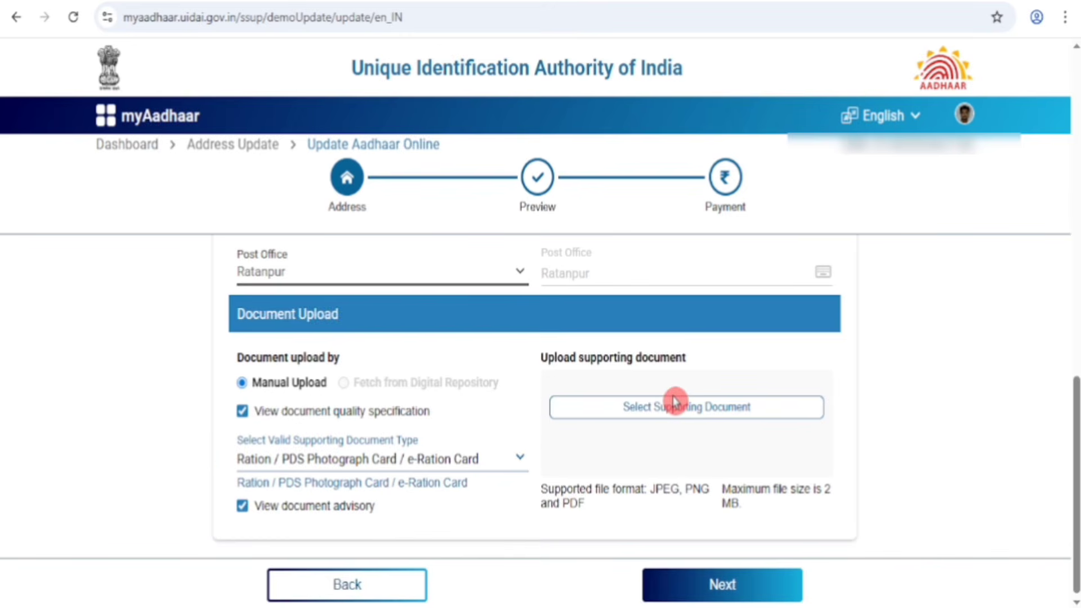
- Keeping the ration card type, upload the ration card file and preview its pages
{"action": "left_click", "coordinate": [390, 466]}
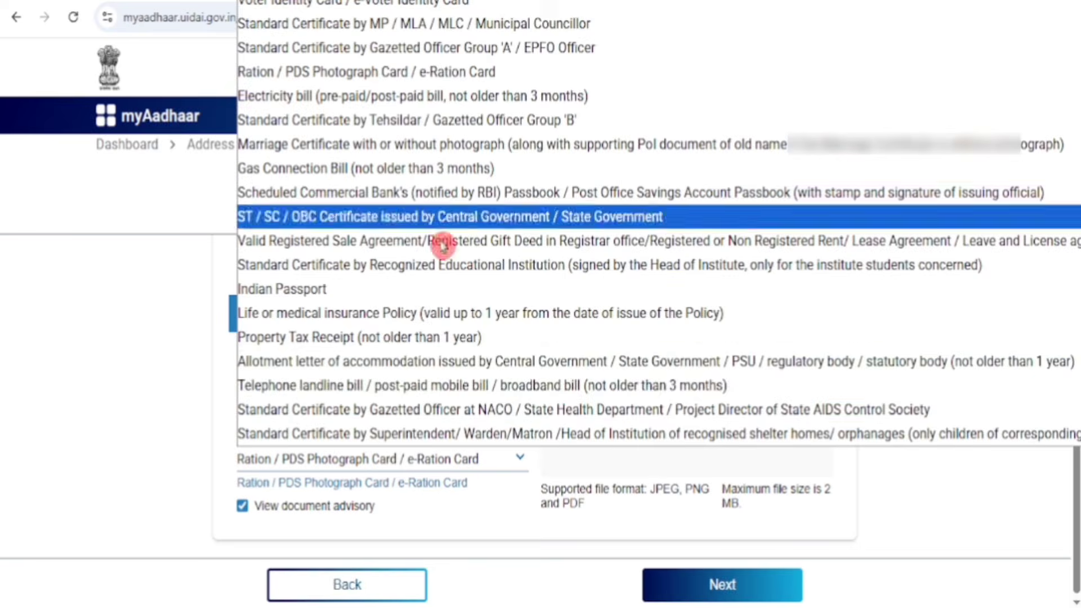
{"action": "left_click", "coordinate": [417, 459]}
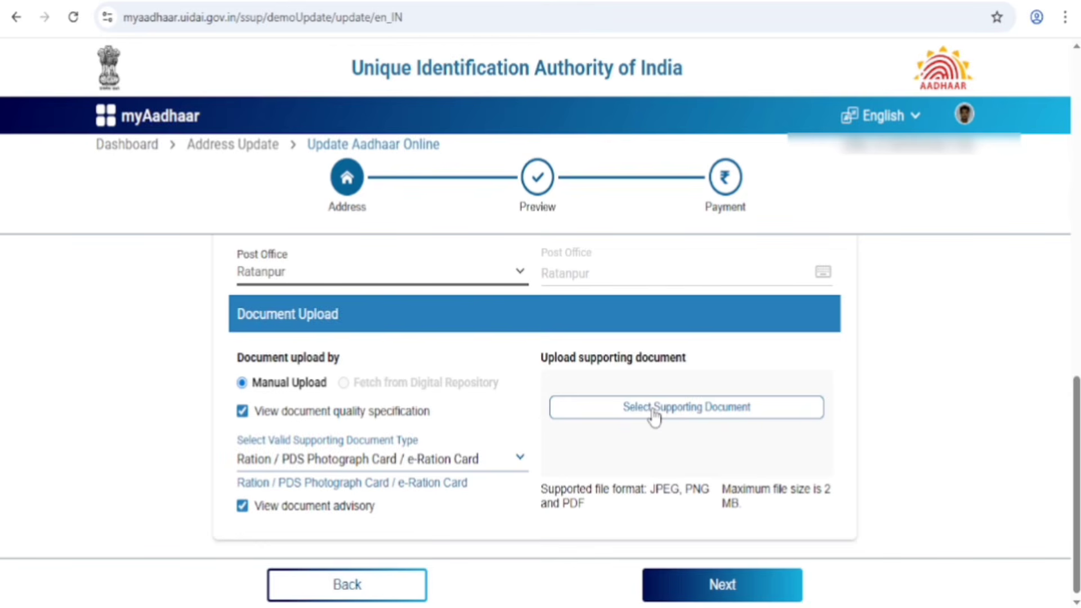
{"action": "left_click", "coordinate": [713, 414]}
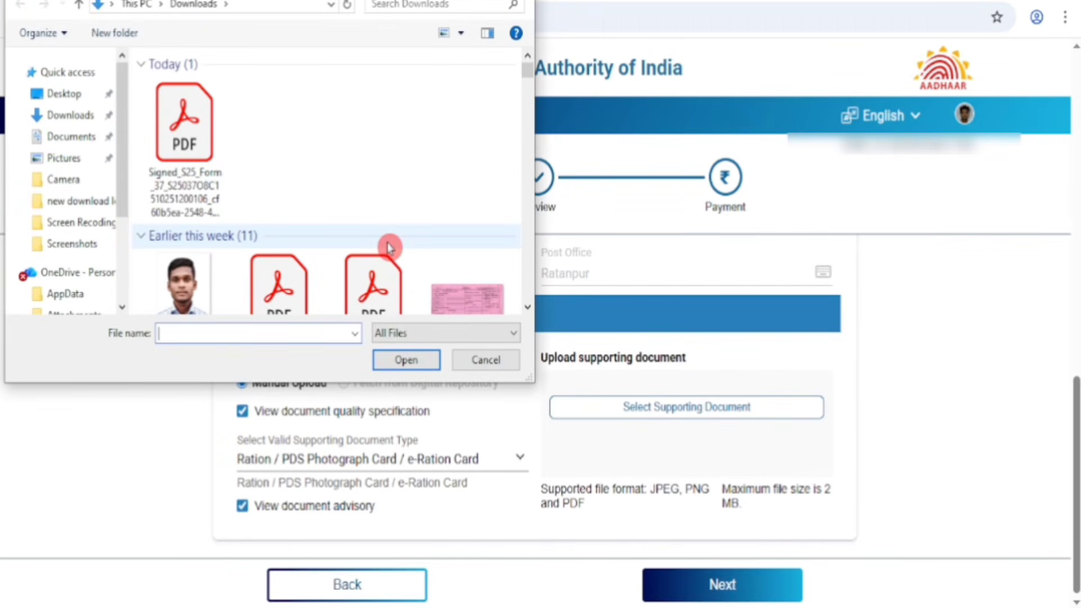
{"action": "double_click", "coordinate": [468, 299]}
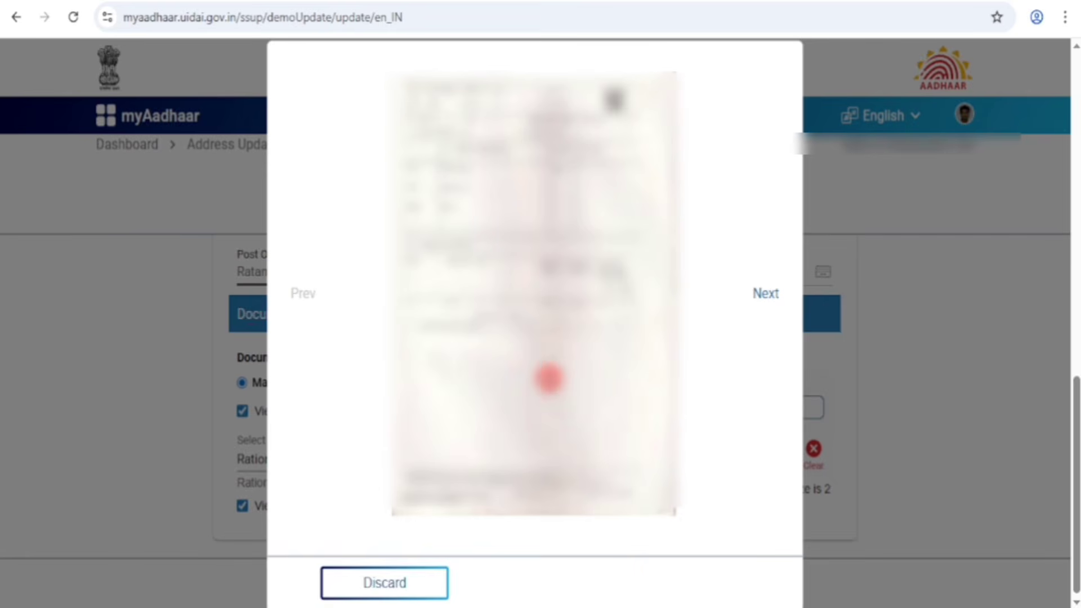
{"action": "left_click", "coordinate": [764, 294]}
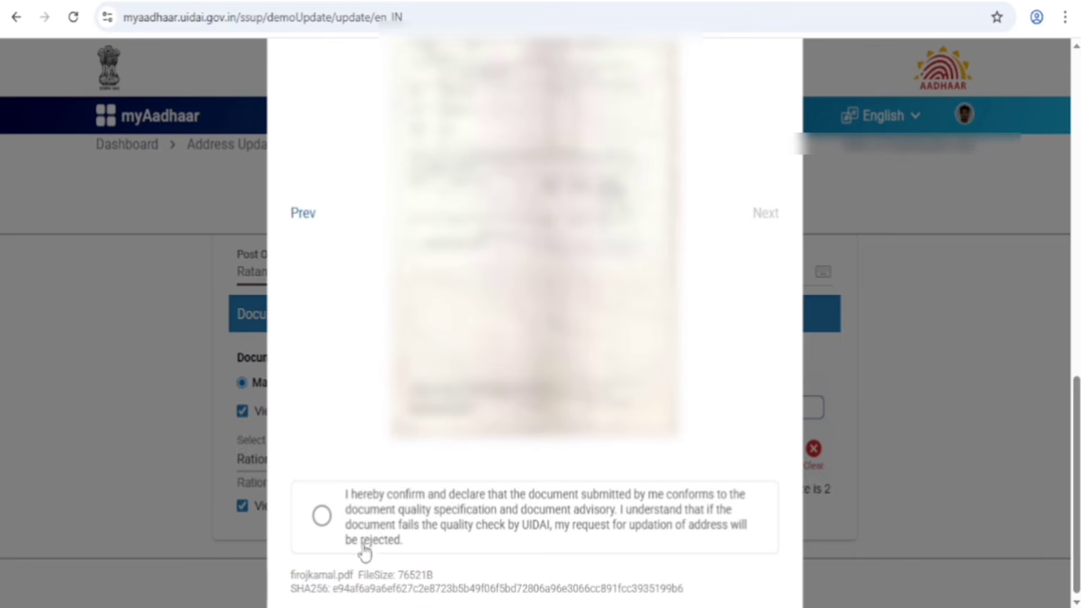
- Tick the document quality declaration and accept the previewed ration card document
{"action": "left_click", "coordinate": [323, 516]}
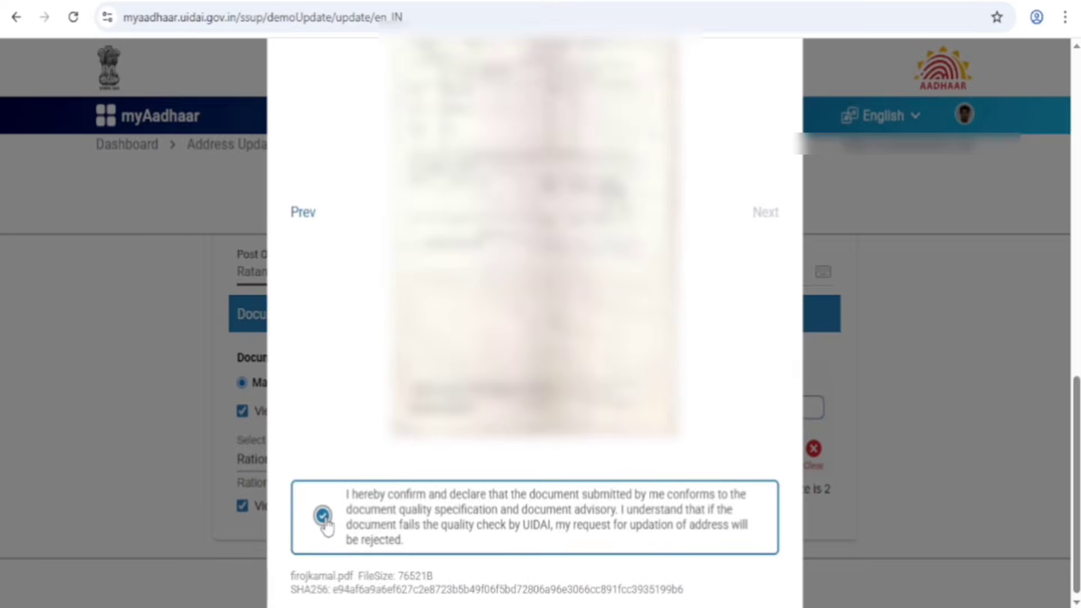
{"action": "key", "text": "ctrl+minus"}
{"action": "key", "text": "ctrl+minus"}
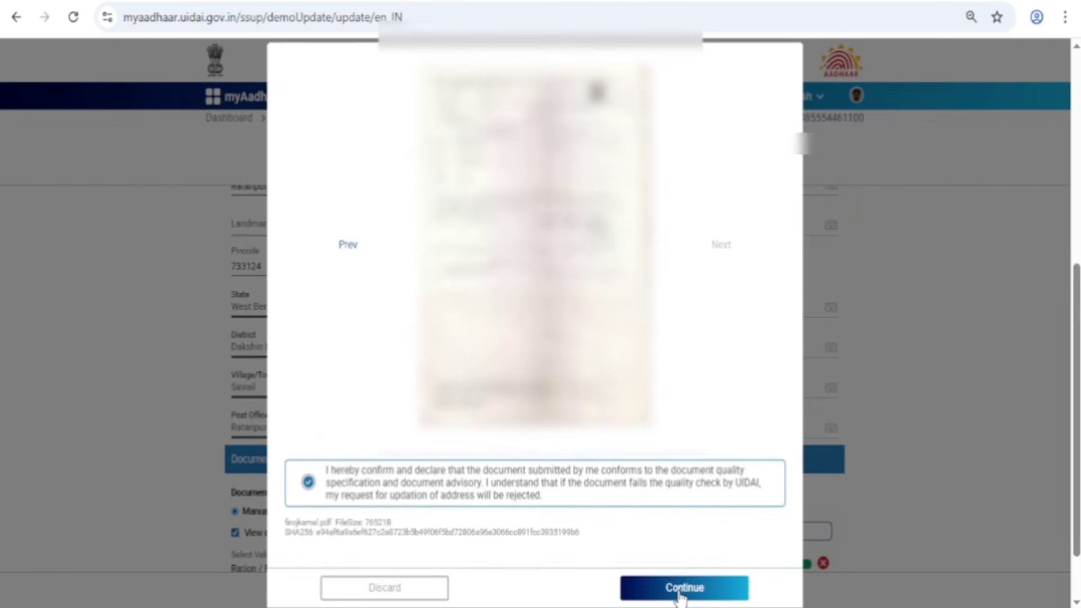
{"action": "left_click", "coordinate": [680, 589]}
{"action": "key", "text": "ctrl+0"}
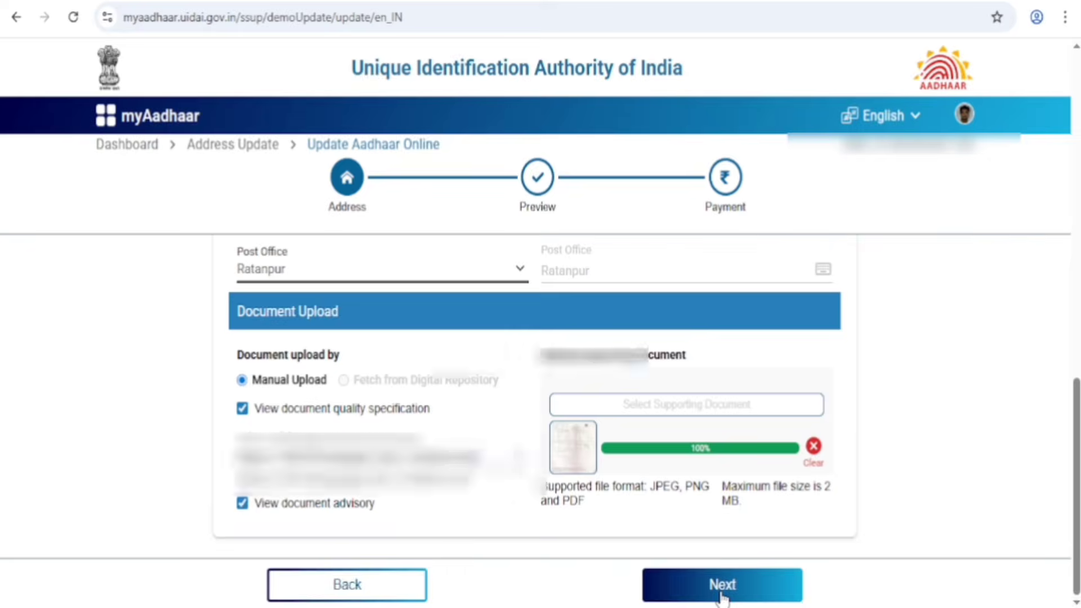
- Review the new address on the Preview step, then return to the Area/Locality/Sector field
{"action": "left_click", "coordinate": [721, 592]}
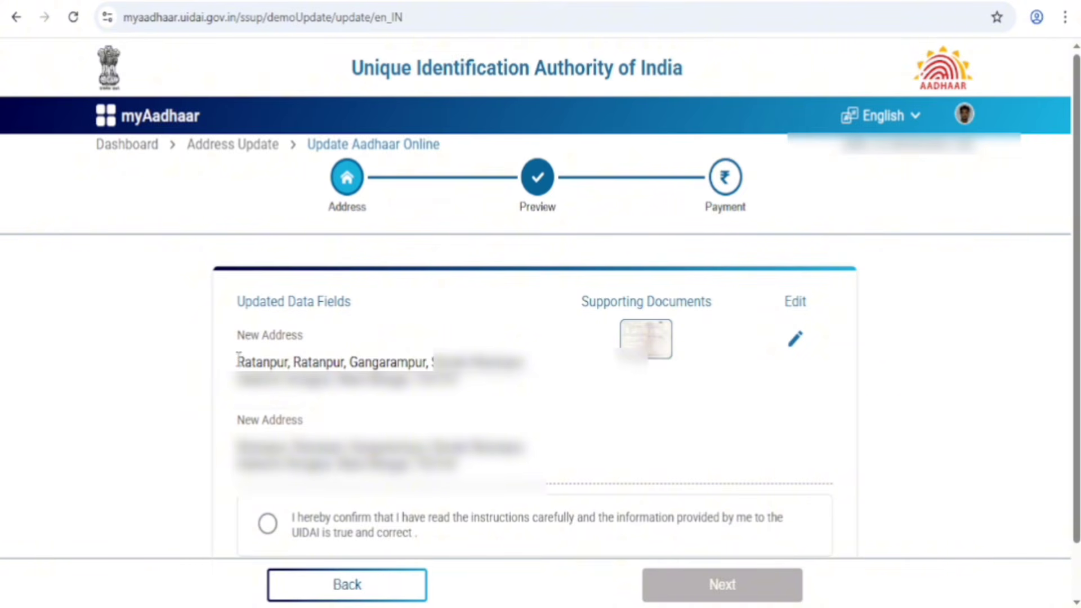
{"action": "left_click_drag", "start_coordinate": [238, 360], "coordinate": [431, 362]}
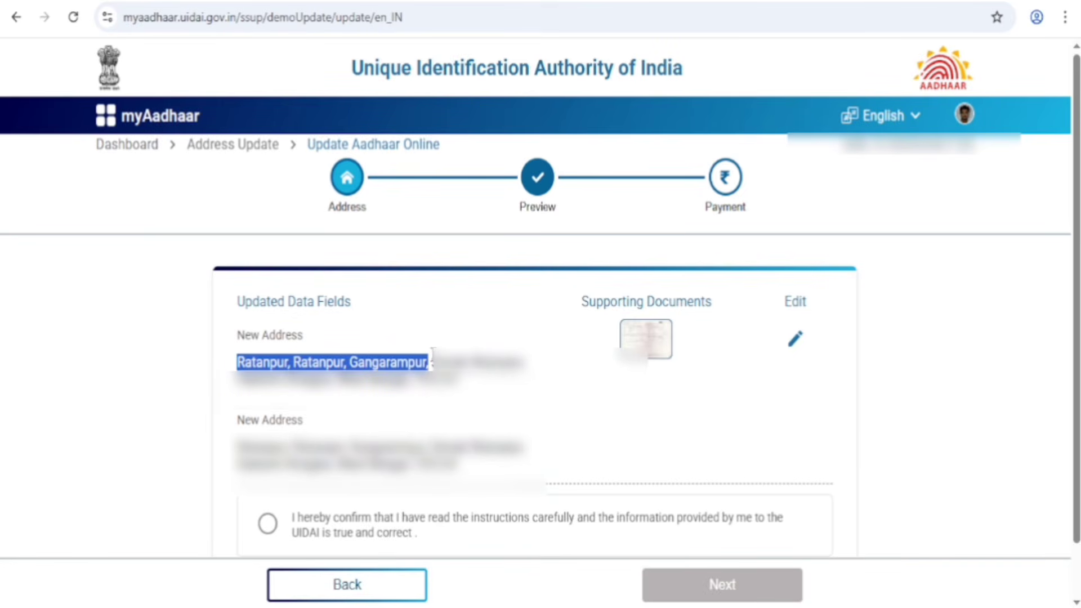
{"action": "left_click", "coordinate": [479, 381]}
{"action": "left_click", "coordinate": [465, 385]}
{"action": "left_click", "coordinate": [407, 418]}
{"action": "left_click", "coordinate": [423, 393]}
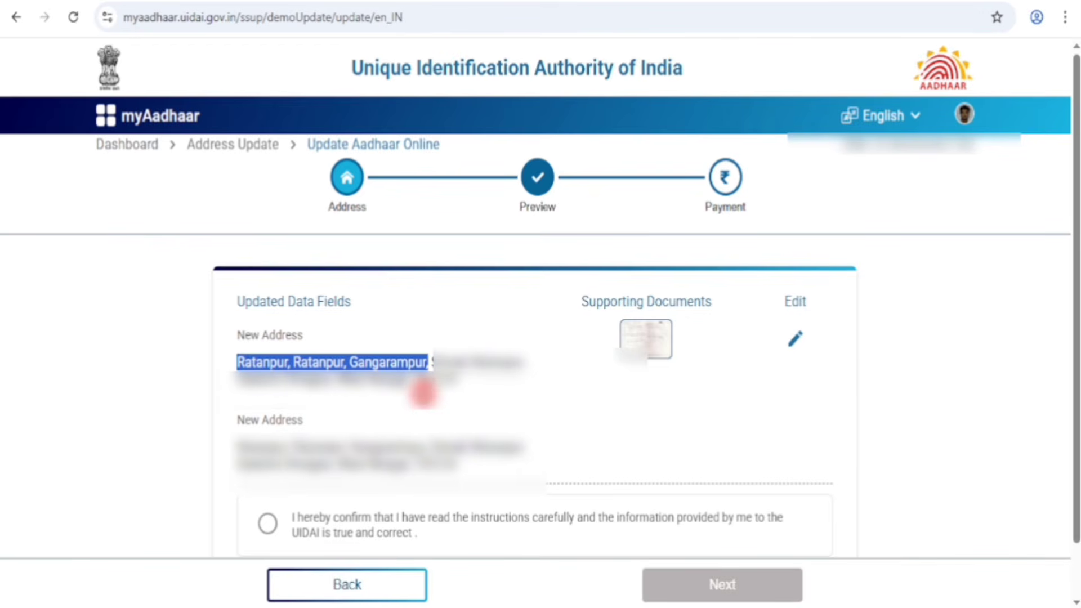
{"action": "left_click", "coordinate": [237, 345]}
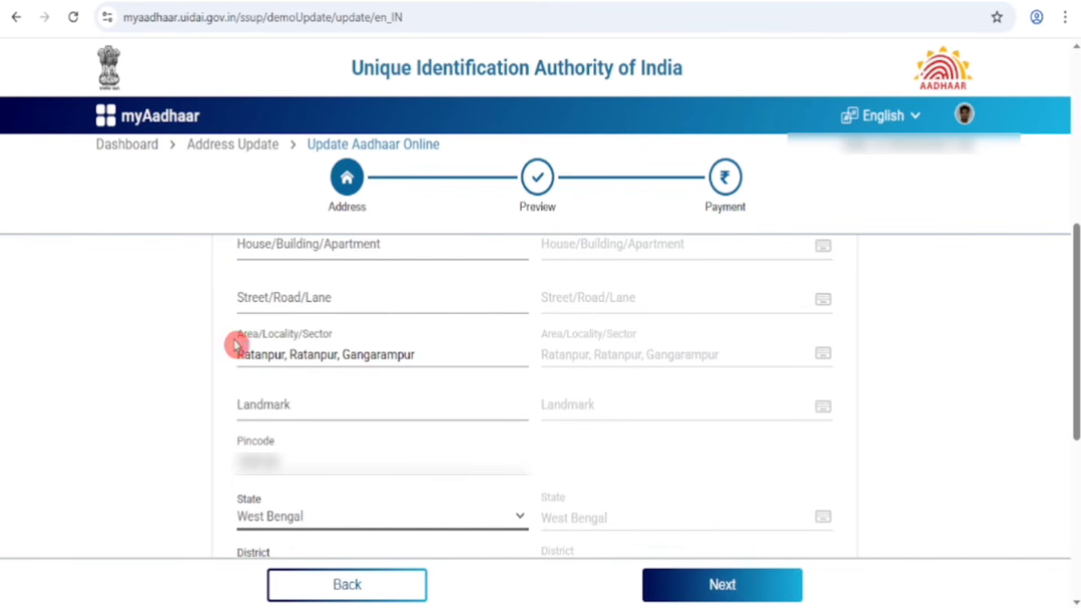
- Empty the Area/Locality/Sector field, confirm the previewed details, and continue to the Rs. 75 payment page
{"action": "left_click_drag", "start_coordinate": [422, 355], "coordinate": [236, 365]}
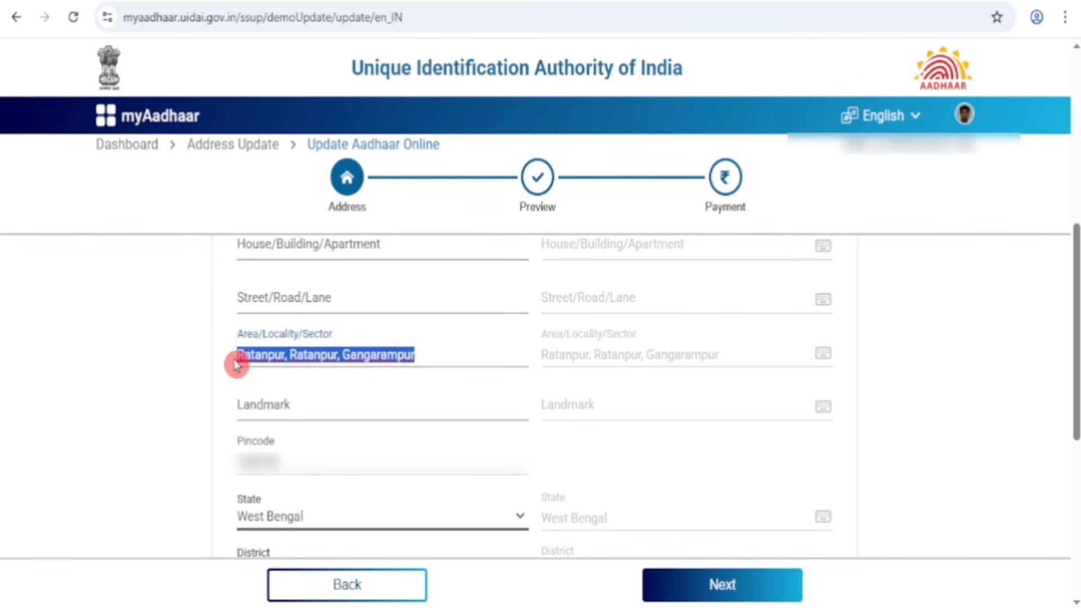
{"action": "key", "text": "BackSpace"}
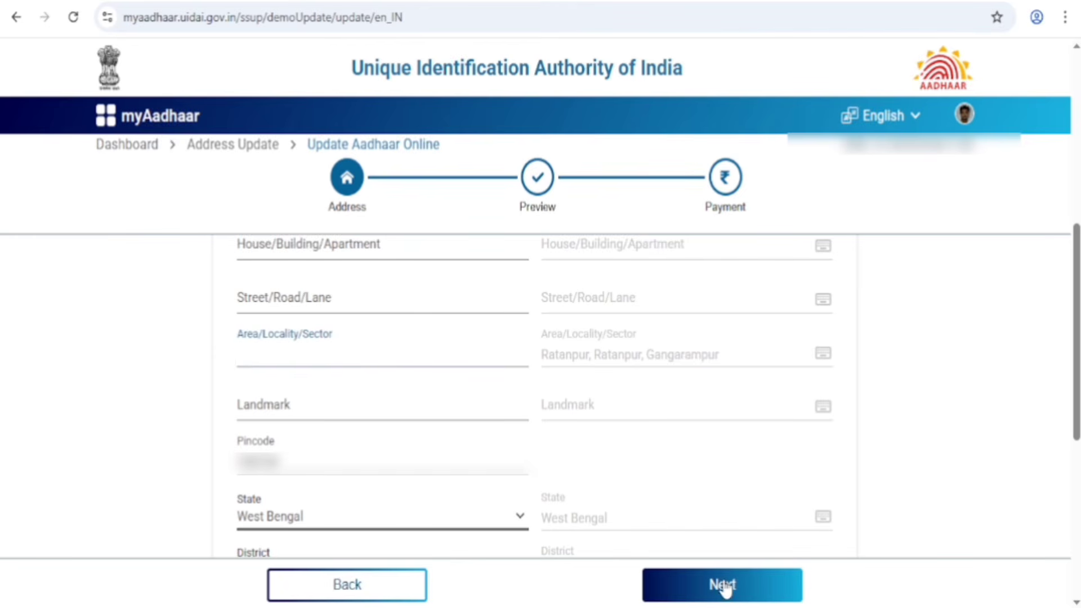
{"action": "left_click", "coordinate": [725, 587]}
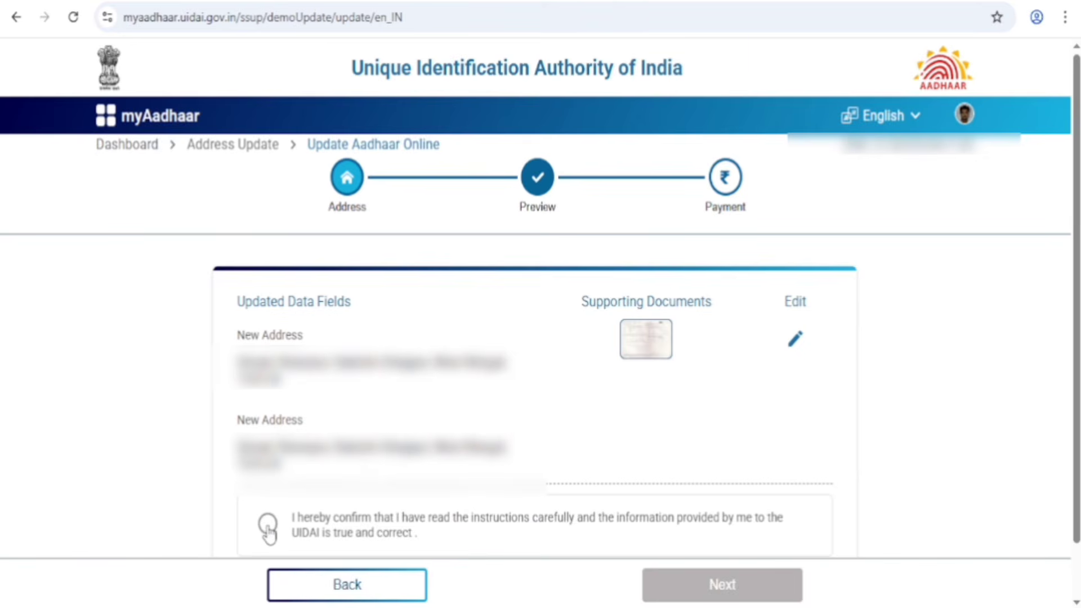
{"action": "left_click", "coordinate": [268, 527]}
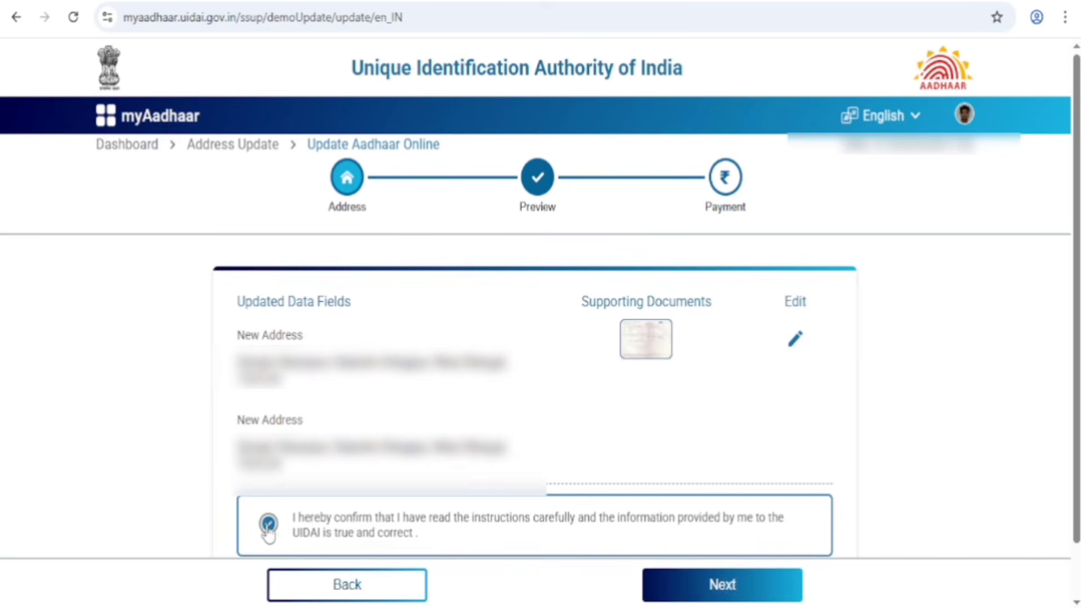
{"action": "left_click", "coordinate": [717, 592]}
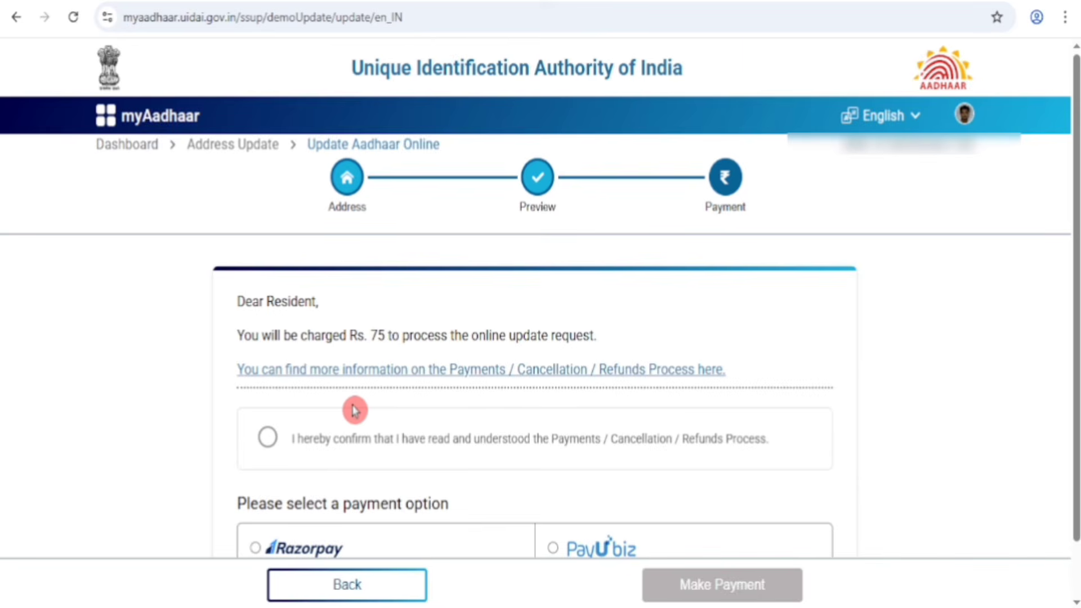
- Accept the payments and refunds terms, select Razorpay, and start paying the ₹75 update fee
{"action": "left_click", "coordinate": [268, 439]}
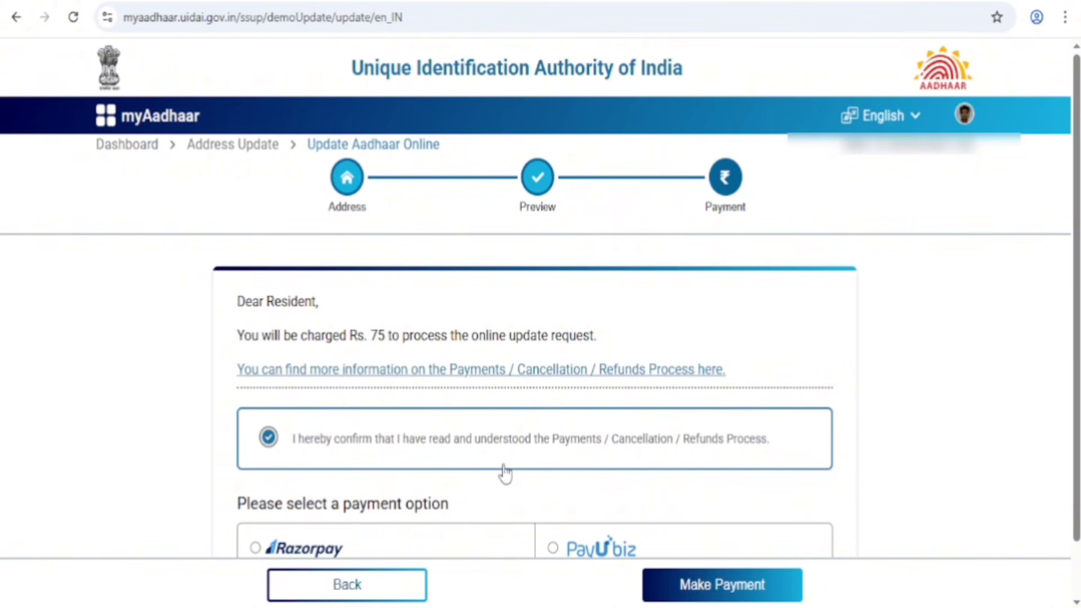
{"action": "scroll", "coordinate": [505, 473], "scroll_direction": "down", "scroll_amount": 1}
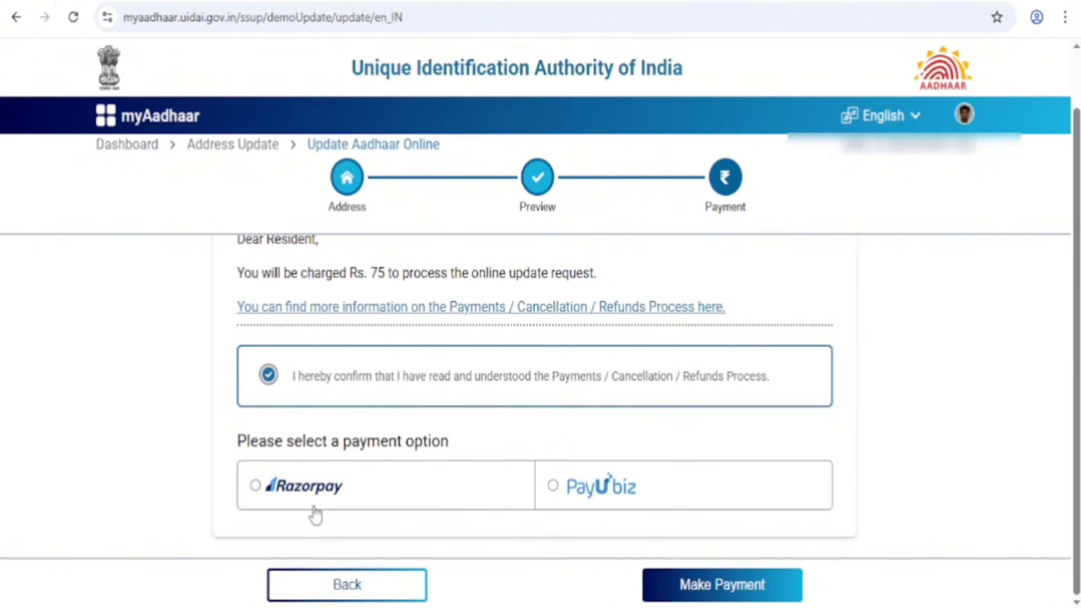
{"action": "left_click", "coordinate": [257, 487]}
{"action": "left_click", "coordinate": [257, 488]}
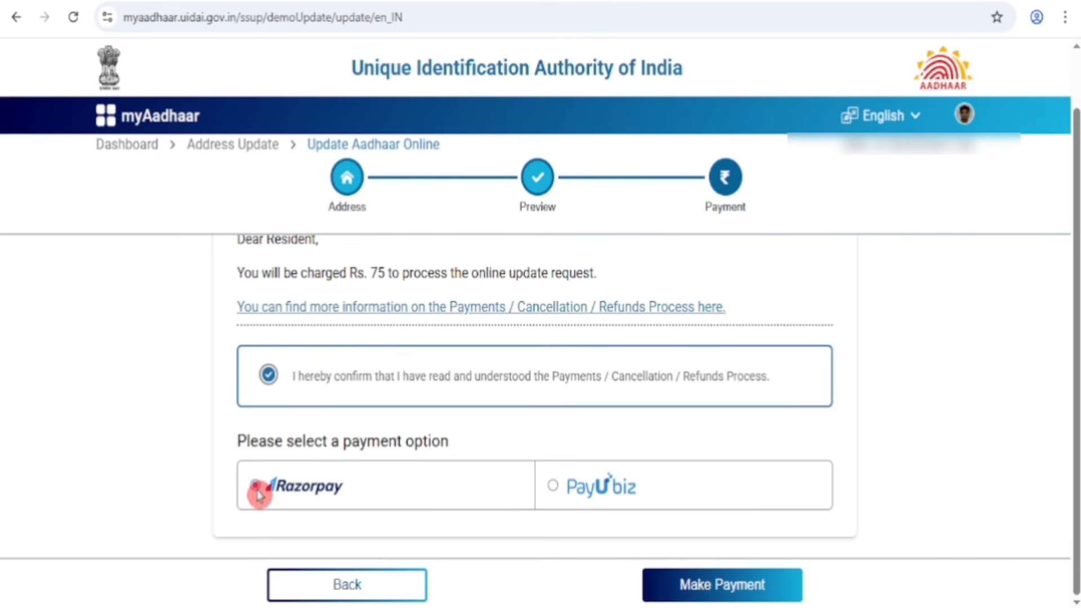
{"action": "left_click", "coordinate": [725, 586]}
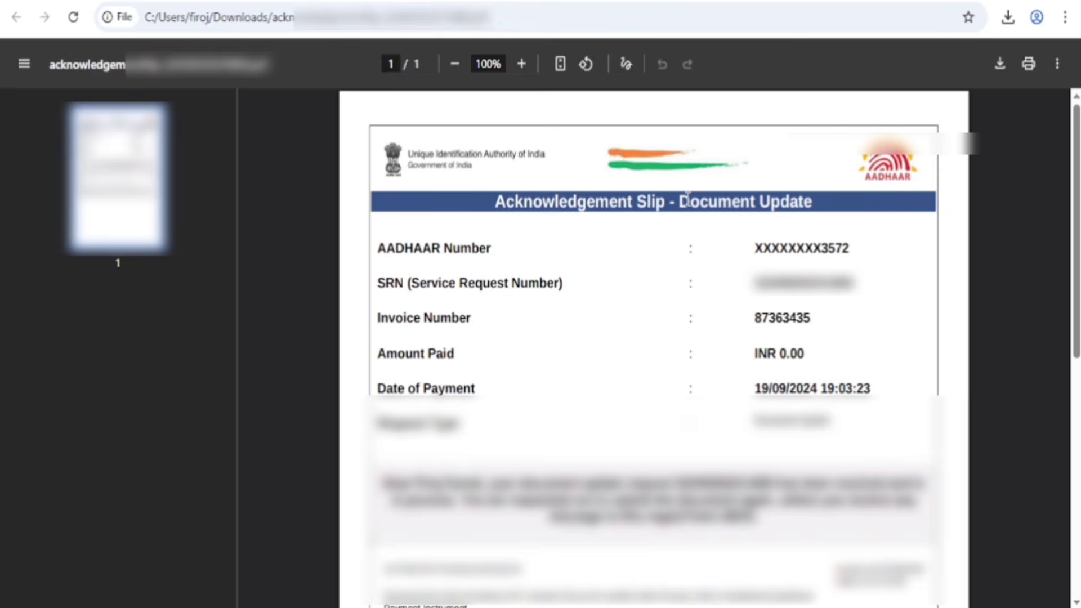
- Open the Document Update acknowledgement slip PDF and highlight its service request number
{"action": "left_click", "coordinate": [480, 362]}
{"action": "left_click_drag", "start_coordinate": [754, 283], "coordinate": [857, 283]}
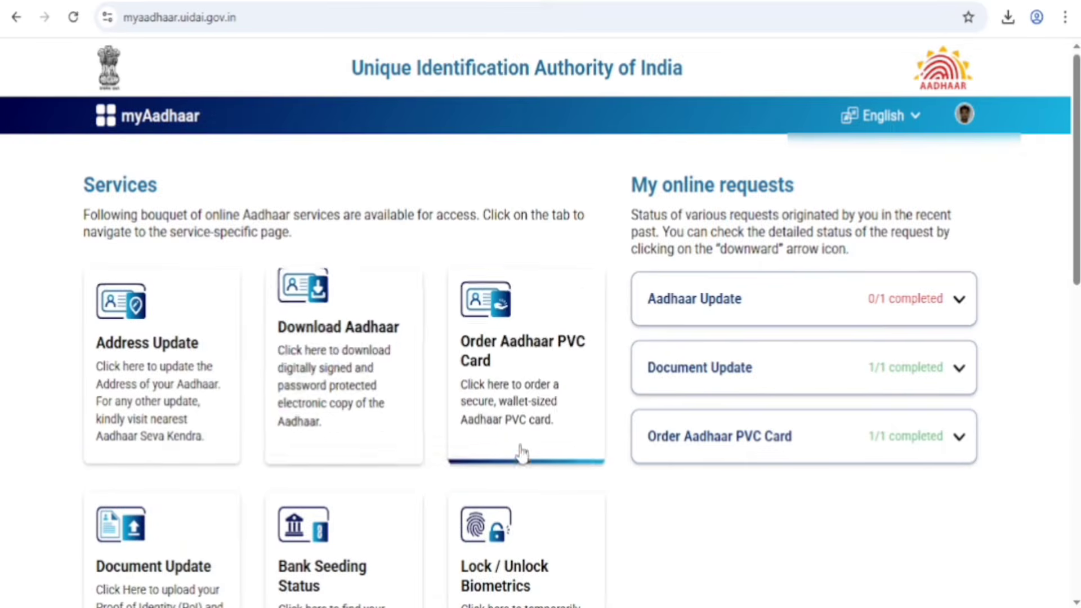
- Expand the Aadhaar Update request under My online requests and view its Draft Stage tracker
{"action": "left_click", "coordinate": [873, 401]}
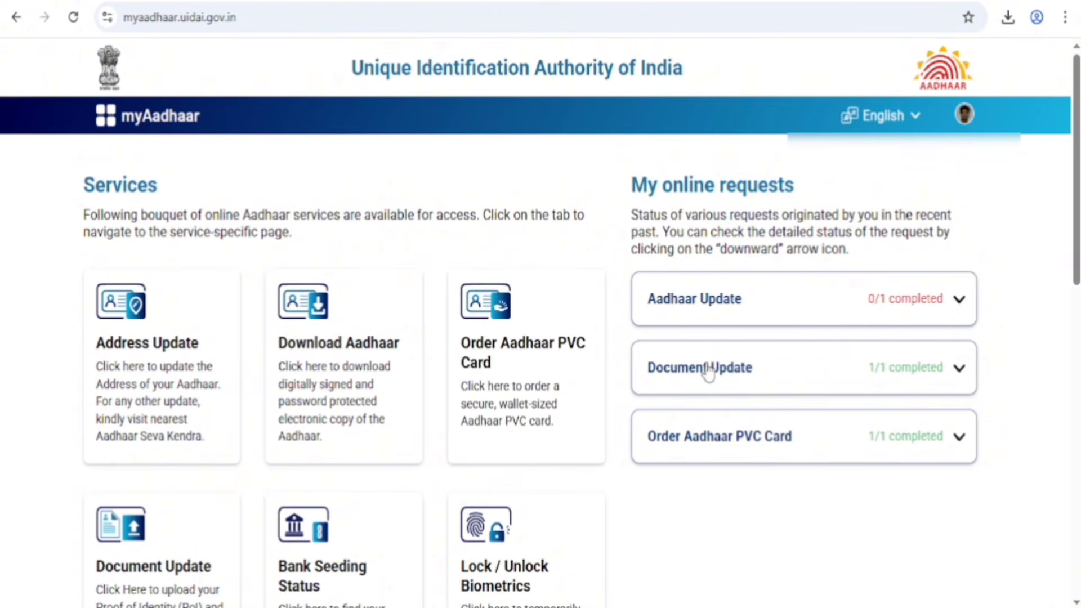
{"action": "left_click", "coordinate": [832, 404]}
{"action": "left_click", "coordinate": [960, 302]}
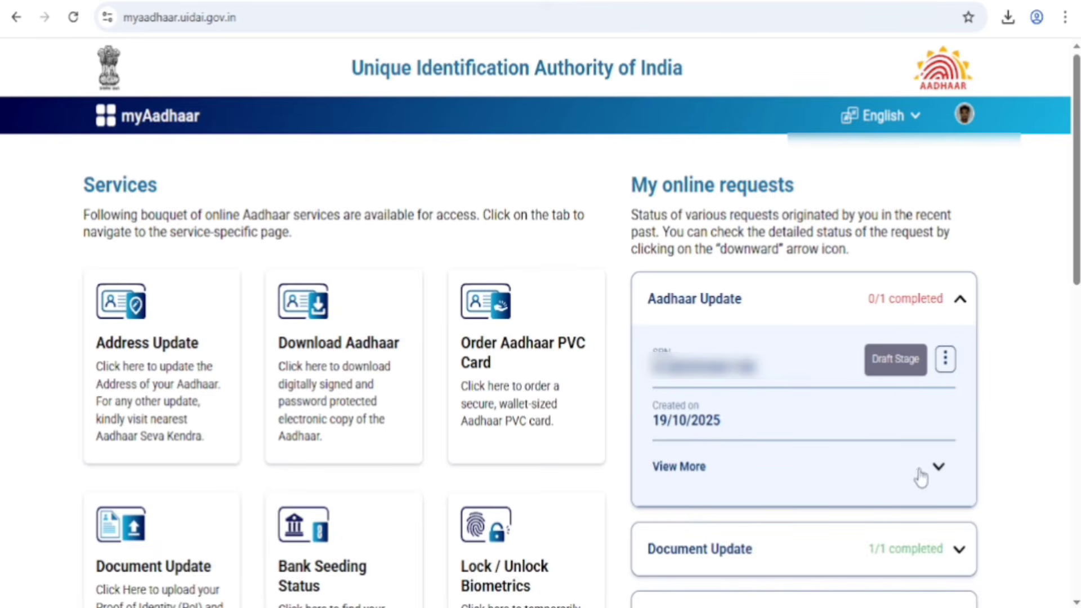
{"action": "left_click", "coordinate": [938, 468]}
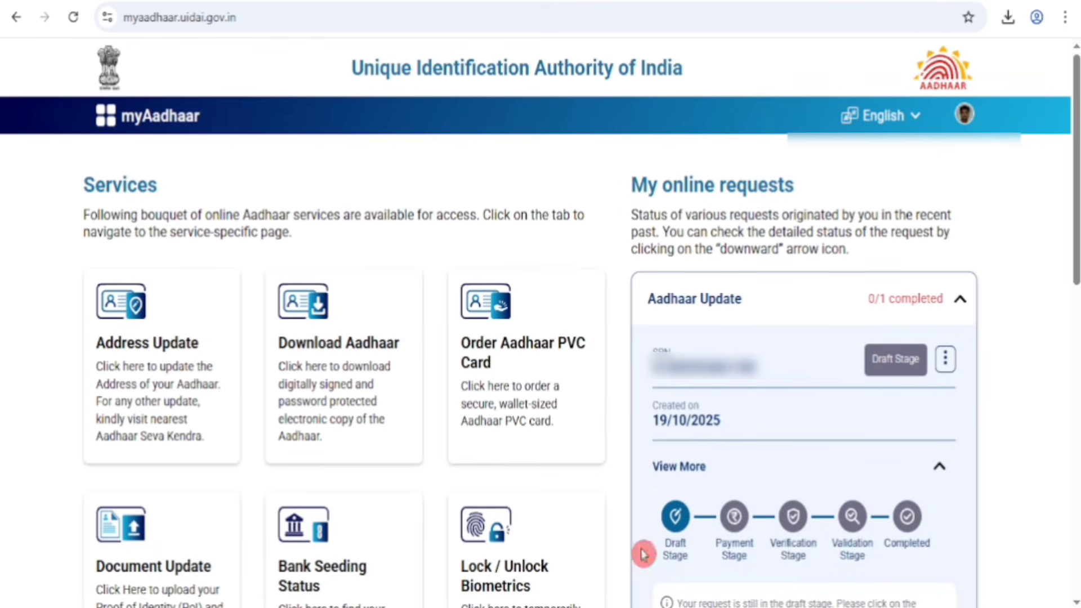